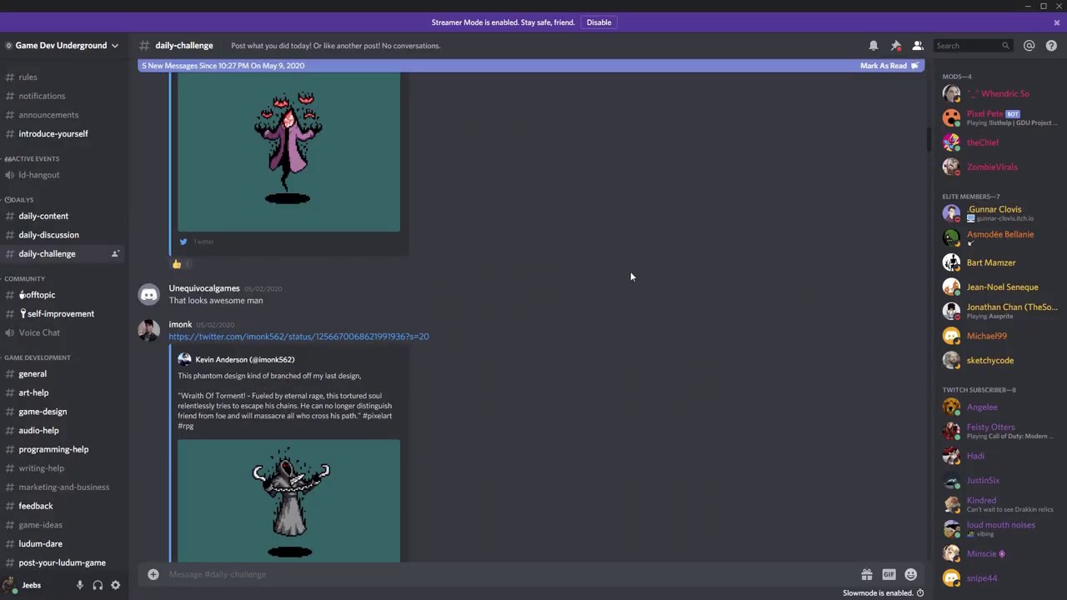
Browse the daily-challenge channel's posts and view the Avowal from Philophobia fanart at enlarged size
{"action": "scroll", "coordinate": [603, 270], "scroll_direction": "down", "scroll_amount": 10}
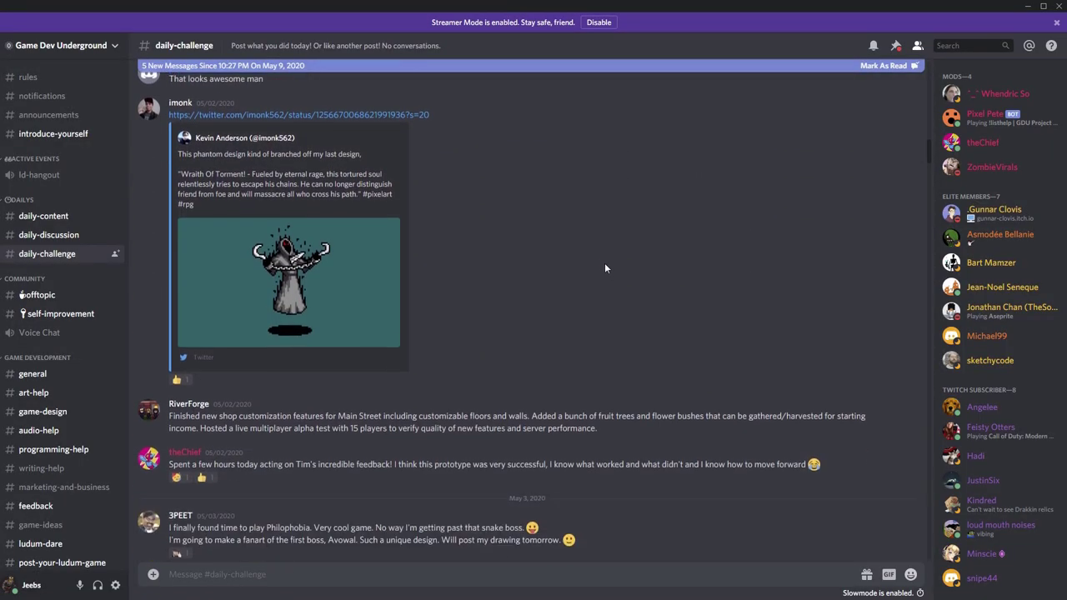
{"action": "scroll", "coordinate": [594, 259], "scroll_direction": "down", "scroll_amount": 5}
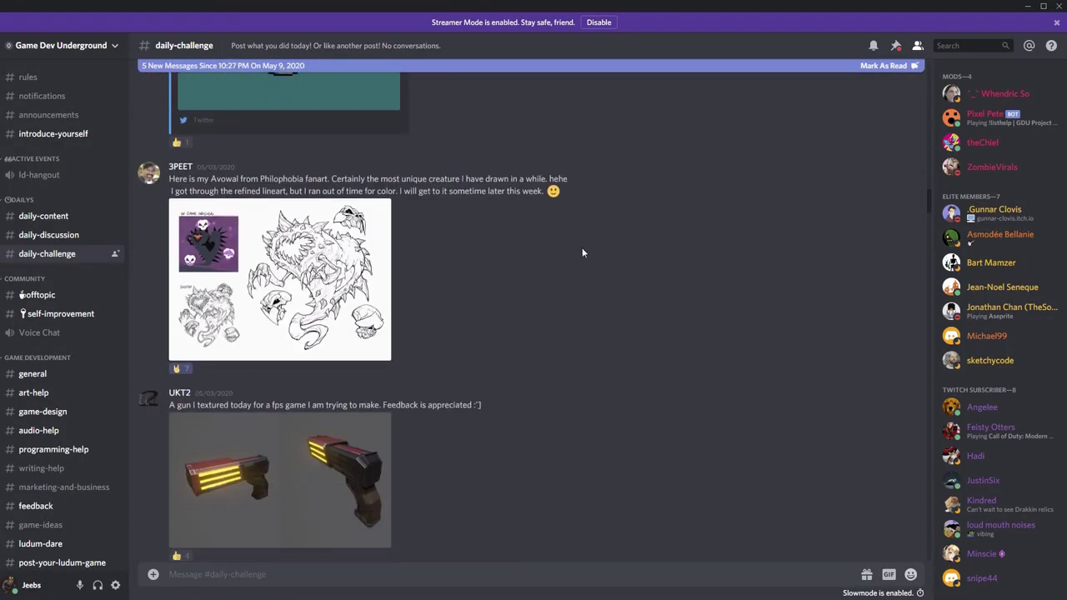
{"action": "scroll", "coordinate": [517, 318], "scroll_direction": "up", "scroll_amount": 2}
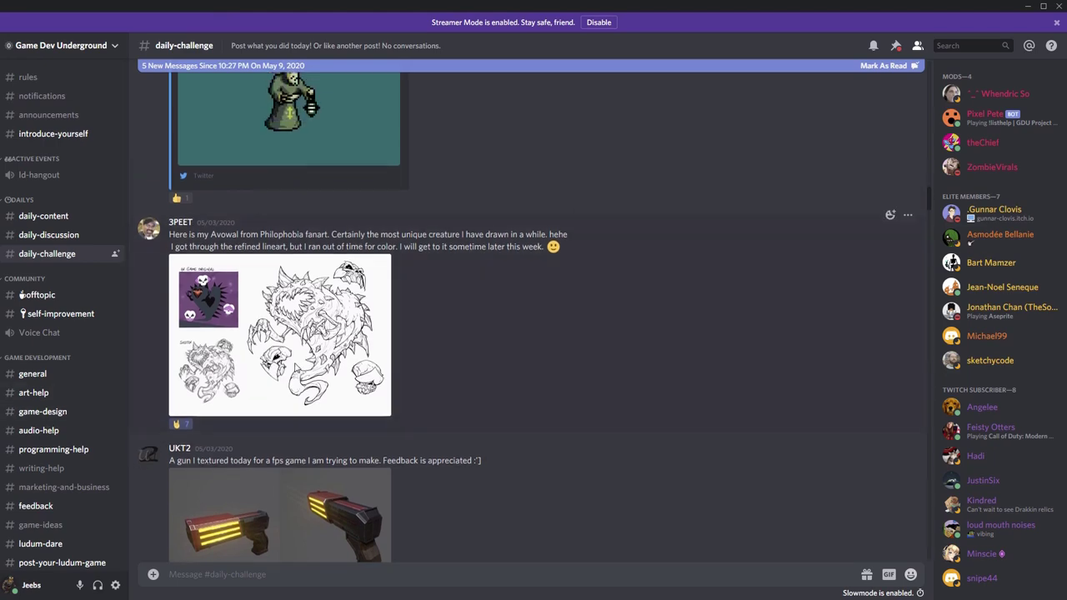
{"action": "left_click", "coordinate": [291, 355]}
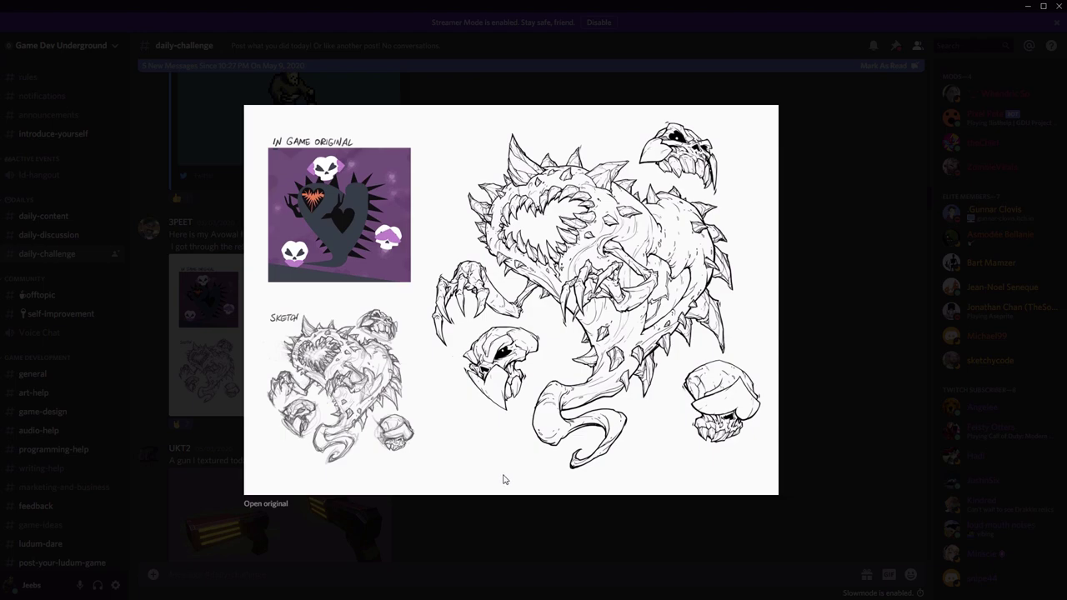
{"action": "left_click", "coordinate": [555, 555]}
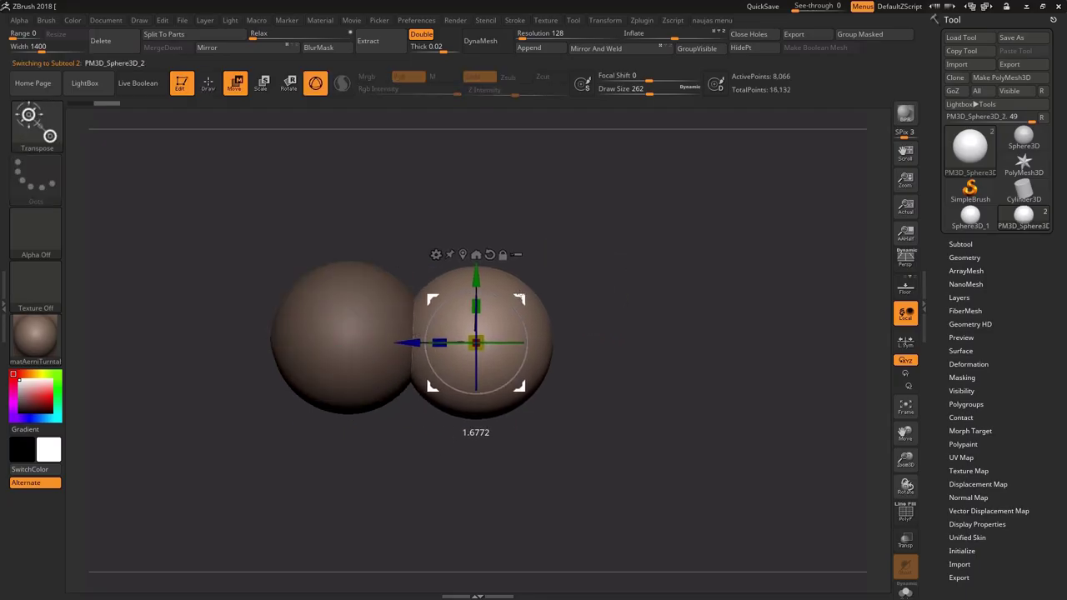
Switch to ZBrush and pull the undersides of both spheres down and inward with the Move brush to form a heart
{"action": "key", "text": "q"}
{"action": "left_click", "coordinate": [392, 385], "text": "alt"}
{"action": "left_click_drag", "start_coordinate": [337, 390], "coordinate": [387, 437]}
{"action": "left_click_drag", "start_coordinate": [375, 375], "coordinate": [403, 402]}
{"action": "left_click", "coordinate": [477, 367], "text": "alt"}
{"action": "left_click_drag", "start_coordinate": [477, 375], "coordinate": [438, 433]}
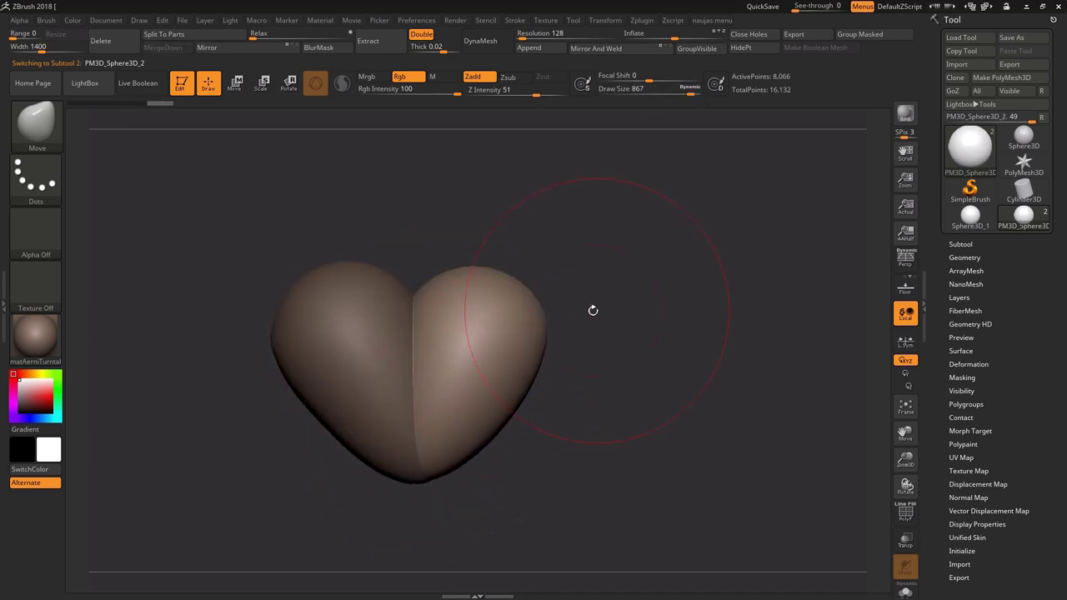
Shape the heart's lower tip into a thin, winding, curled tail with the Move brush
{"action": "left_click_drag", "start_coordinate": [593, 309], "coordinate": [627, 258]}
{"action": "left_click_drag", "start_coordinate": [627, 258], "coordinate": [630, 179], "text": "alt"}
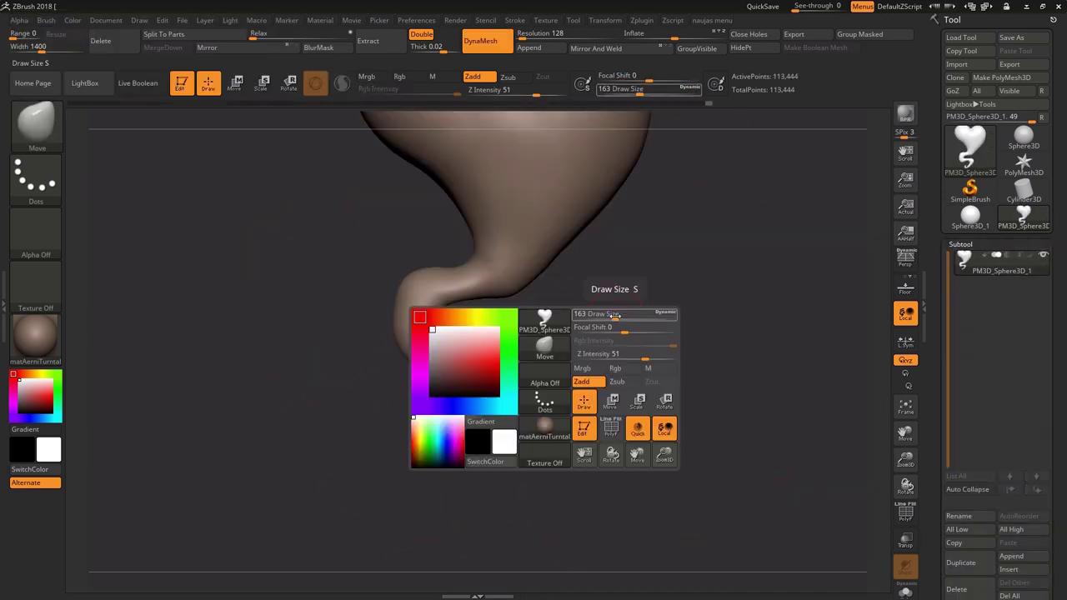
{"action": "left_click_drag", "start_coordinate": [615, 316], "coordinate": [625, 316]}
{"action": "mouse_move", "coordinate": [551, 334]}
{"action": "left_mouse_down"}
{"action": "mouse_move", "coordinate": [622, 331]}
{"action": "mouse_move", "coordinate": [545, 314]}
{"action": "left_mouse_up"}
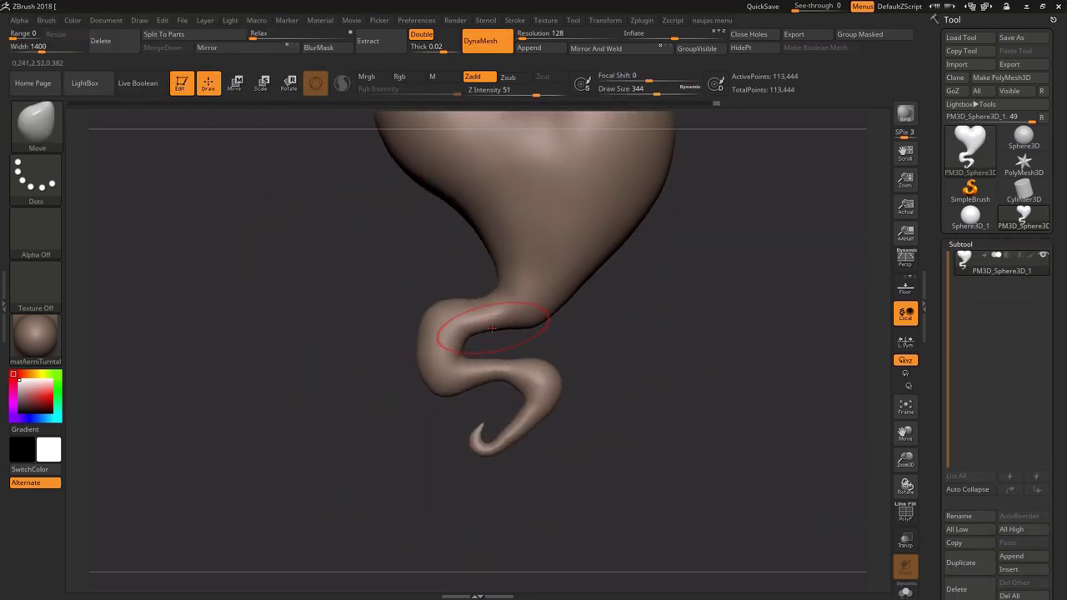
{"action": "key", "text": "space"}
{"action": "key", "text": "space"}
{"action": "left_click_drag", "start_coordinate": [536, 357], "coordinate": [527, 357]}
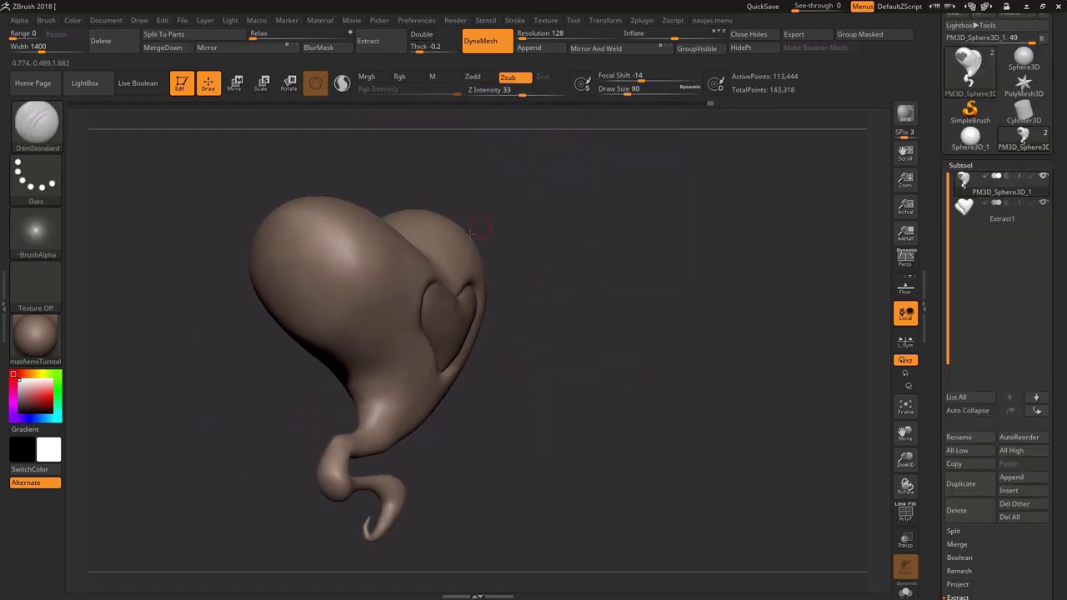
Carve creases into the surface of the heart-shaped body with the DamStandard brush in Zsub mode
{"action": "left_click_drag", "start_coordinate": [523, 208], "coordinate": [530, 179], "text": "alt"}
{"action": "mouse_move", "coordinate": [293, 228]}
{"action": "left_mouse_down", "text": "ctrl"}
{"action": "mouse_move", "coordinate": [357, 247]}
{"action": "mouse_move", "coordinate": [353, 218]}
{"action": "left_mouse_up", "text": "ctrl"}
{"action": "left_click_drag", "start_coordinate": [512, 172], "coordinate": [514, 186], "text": "ctrl"}
{"action": "mouse_move", "coordinate": [512, 172]}
{"action": "left_mouse_down"}
{"action": "mouse_move", "coordinate": [529, 165]}
{"action": "mouse_move", "coordinate": [492, 195]}
{"action": "mouse_move", "coordinate": [525, 205]}
{"action": "left_mouse_up"}
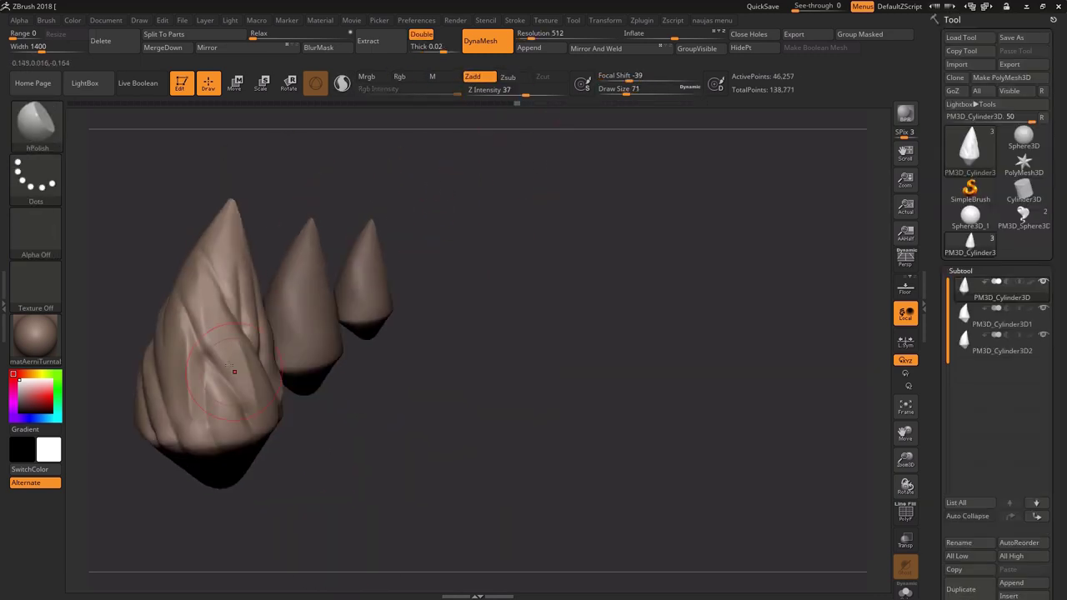
{"action": "key", "text": "s"}
{"action": "right_click_drag", "start_coordinate": [235, 371], "coordinate": [266, 367]}
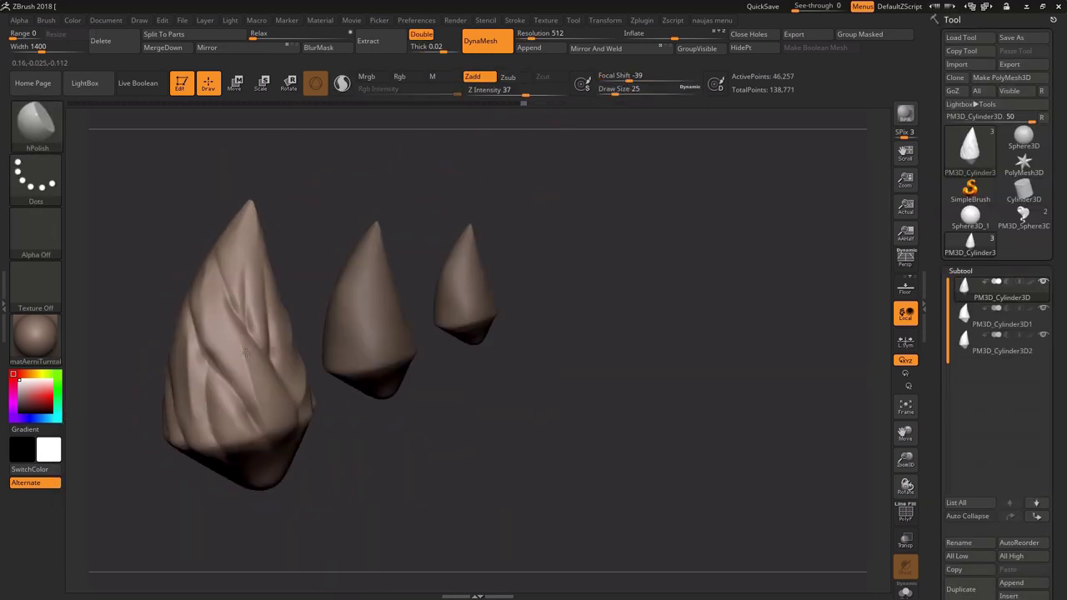
Flatten and sharpen the facets of the largest tooth with the hPolish brush, from its base up to its tip
{"action": "left_click_drag", "start_coordinate": [233, 284], "coordinate": [239, 333]}
{"action": "mouse_move", "coordinate": [239, 334]}
{"action": "right_mouse_down"}
{"action": "mouse_move", "coordinate": [250, 306]}
{"action": "mouse_move", "coordinate": [236, 275]}
{"action": "right_mouse_up"}
{"action": "left_click_drag", "start_coordinate": [236, 275], "coordinate": [260, 323]}
{"action": "right_click_drag", "start_coordinate": [260, 324], "coordinate": [286, 346]}
{"action": "left_click_drag", "start_coordinate": [281, 319], "coordinate": [274, 263]}
{"action": "left_click_drag", "start_coordinate": [274, 272], "coordinate": [269, 209]}
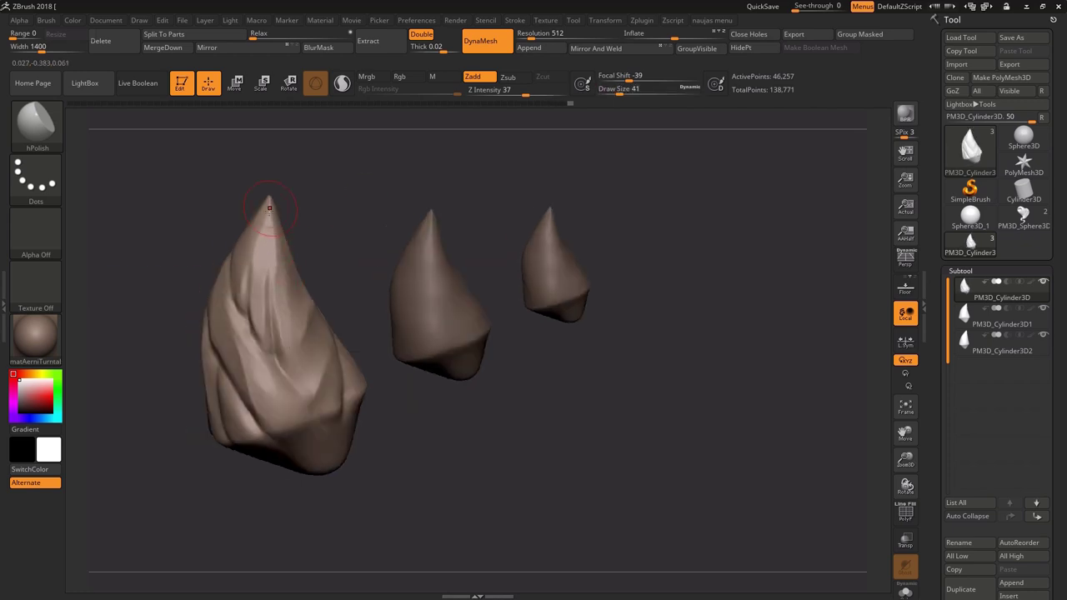
{"action": "right_click_drag", "start_coordinate": [269, 250], "coordinate": [294, 255]}
{"action": "mouse_move", "coordinate": [296, 310]}
{"action": "left_mouse_down"}
{"action": "mouse_move", "coordinate": [305, 346]}
{"action": "mouse_move", "coordinate": [296, 358]}
{"action": "left_mouse_up"}
{"action": "key", "text": "bracketright"}
{"action": "left_click_drag", "start_coordinate": [296, 357], "coordinate": [310, 320]}
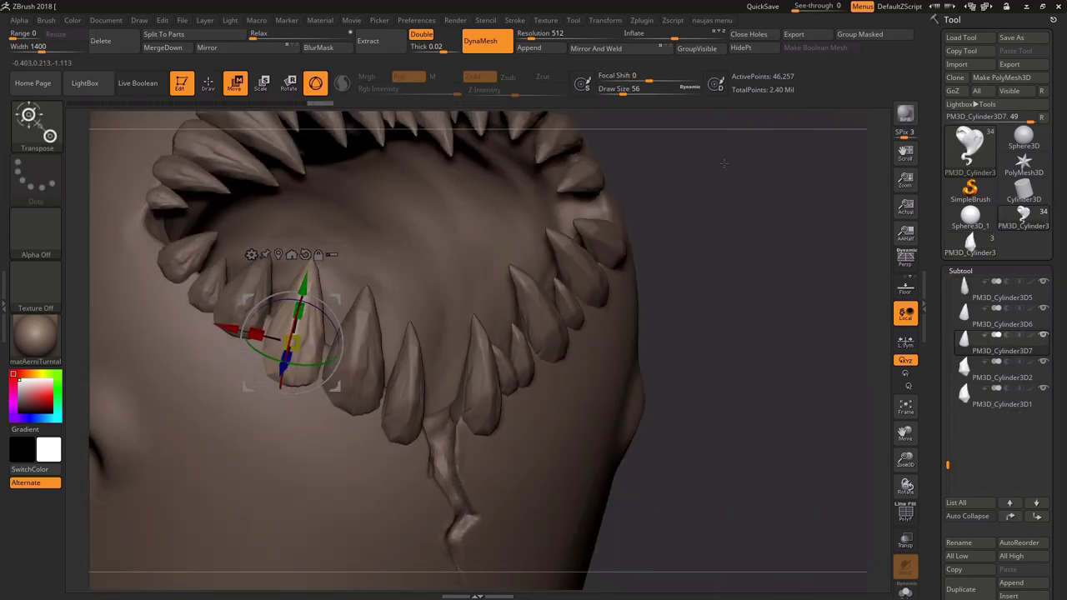
Adjust the placement of the selected lower-jaw tooth with the transform gizmo so it fits the row around the mouth
{"action": "left_click_drag", "start_coordinate": [724, 164], "coordinate": [700, 179]}
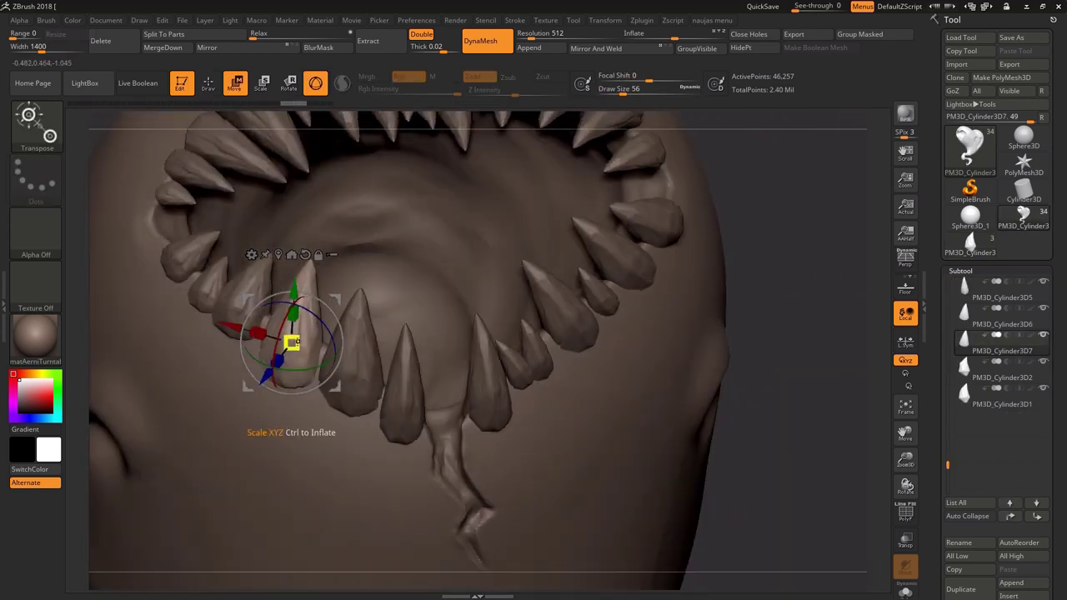
{"action": "left_click_drag", "start_coordinate": [339, 299], "coordinate": [347, 289]}
{"action": "mouse_move", "coordinate": [734, 208]}
{"action": "left_mouse_down", "text": "alt"}
{"action": "mouse_move", "coordinate": [726, 167]}
{"action": "mouse_move", "coordinate": [675, 172]}
{"action": "left_mouse_up", "text": "alt"}
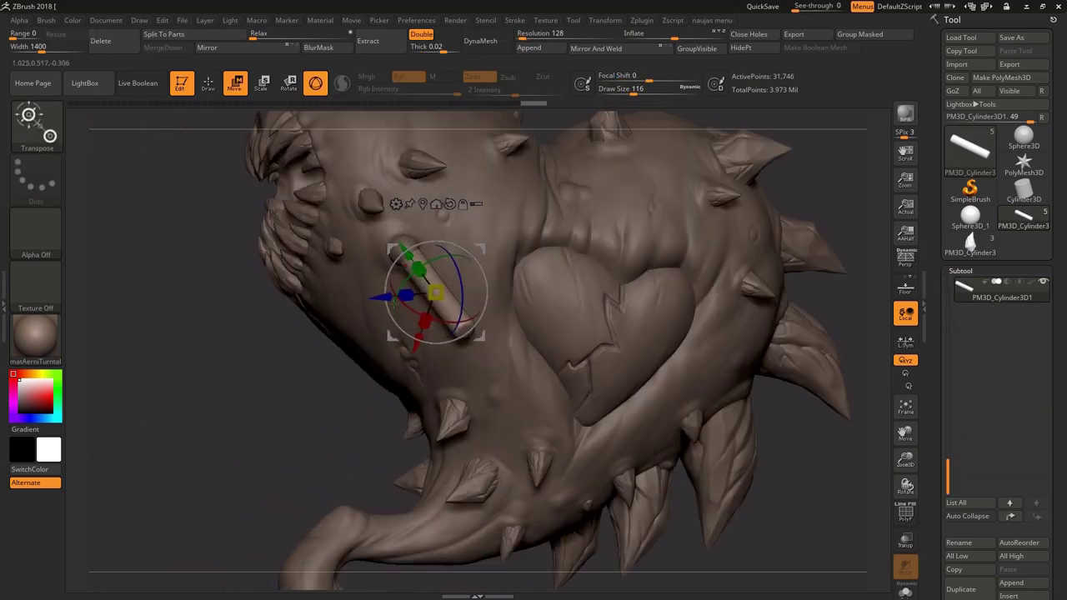
Position the thin cylinder for the arm against the side of the creature's body
{"action": "left_click_drag", "start_coordinate": [434, 244], "coordinate": [352, 293], "text": "ctrl"}
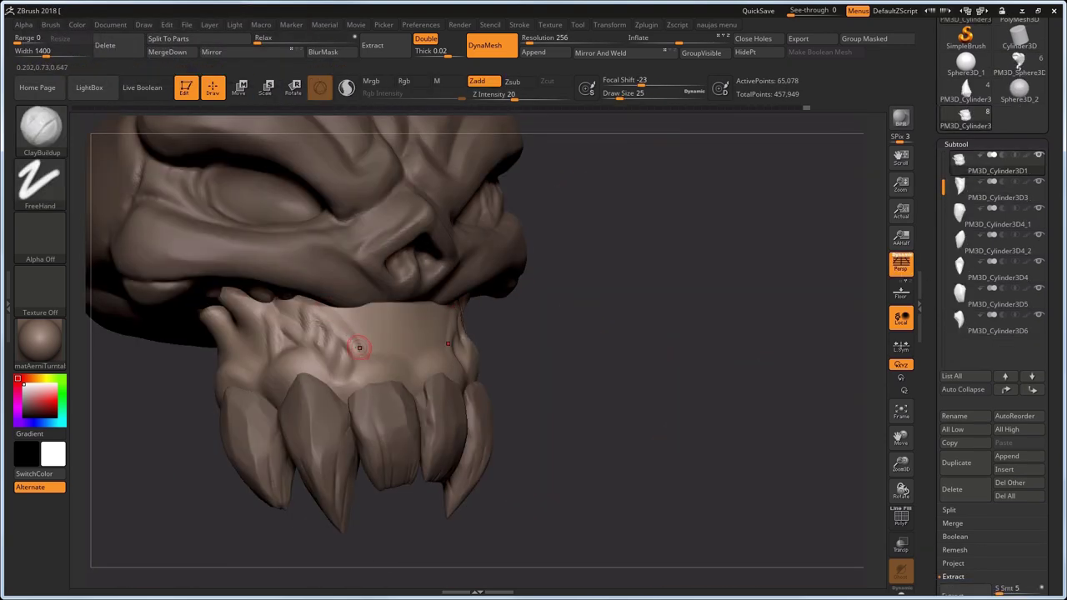
{"action": "key", "text": "space"}
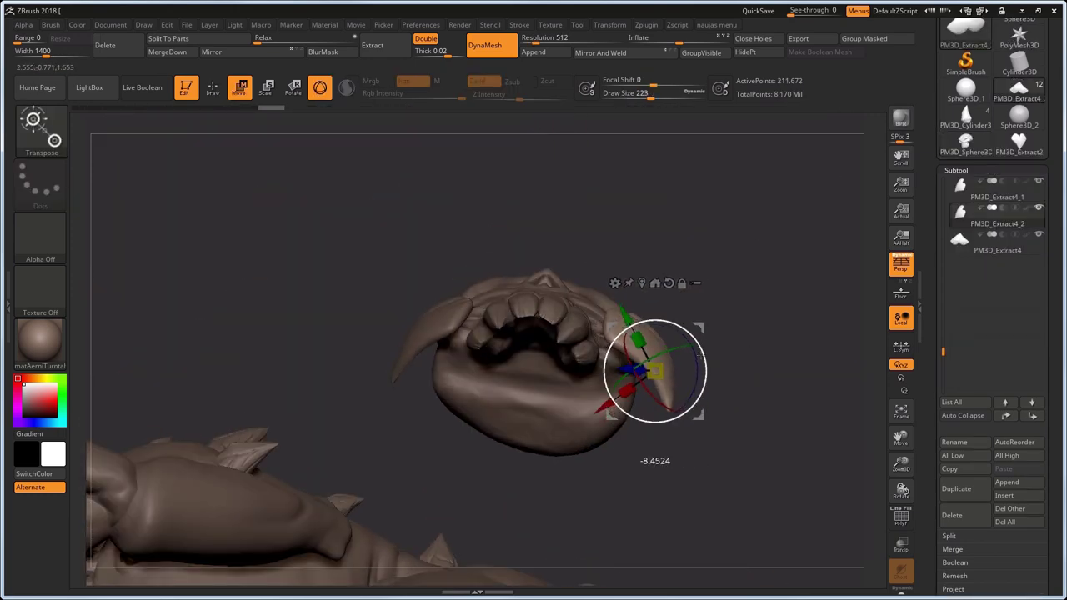
Rotate and fit the selected plate PM3D_Extract4_2 against the side of the skull face
{"action": "left_click_drag", "start_coordinate": [699, 354], "coordinate": [702, 349]}
{"action": "left_click_drag", "start_coordinate": [763, 292], "coordinate": [751, 409]}
{"action": "left_click_drag", "start_coordinate": [700, 362], "coordinate": [699, 390]}
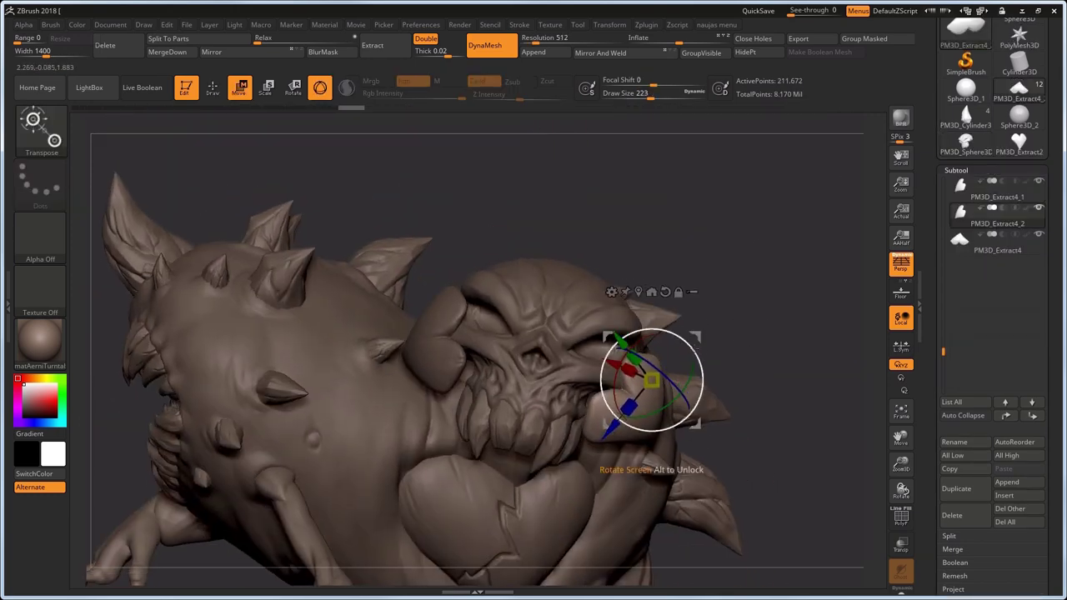
{"action": "left_click_drag", "start_coordinate": [784, 350], "coordinate": [763, 363]}
{"action": "left_click_drag", "start_coordinate": [686, 372], "coordinate": [690, 363]}
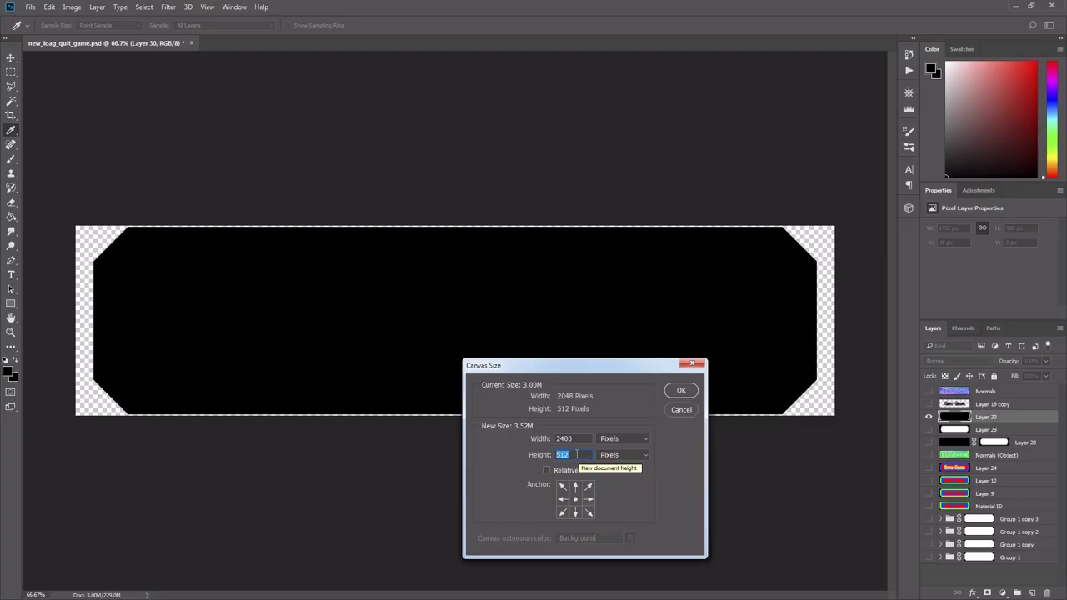
In Photoshop, resize the canvas of new_loag_quit_game.psd to 2400 × 600 pixels, anchored at the centre
{"action": "type", "text": "600"}
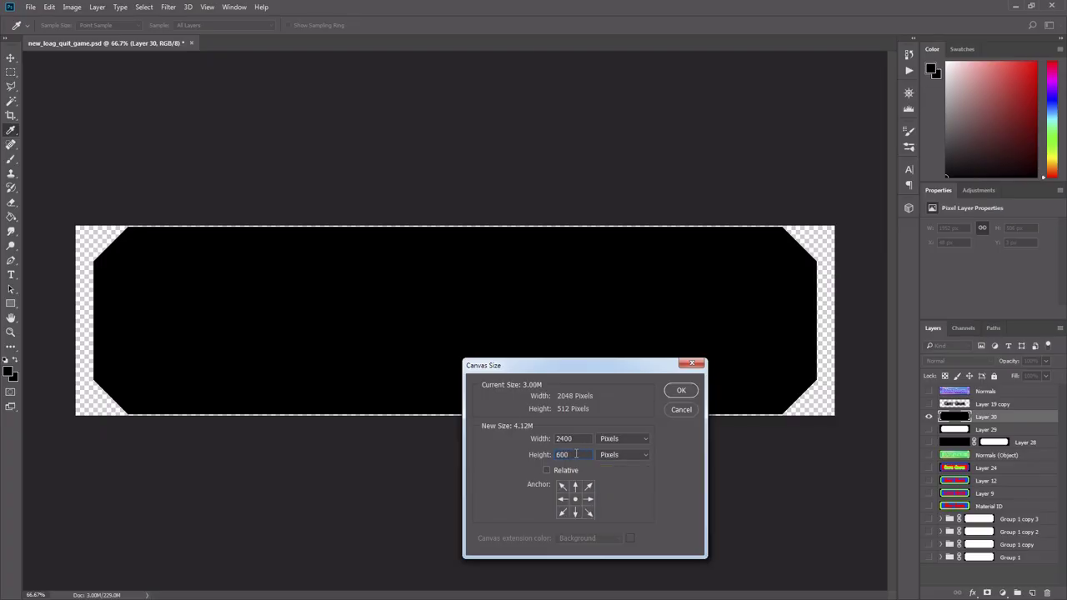
{"action": "key", "text": "Return"}
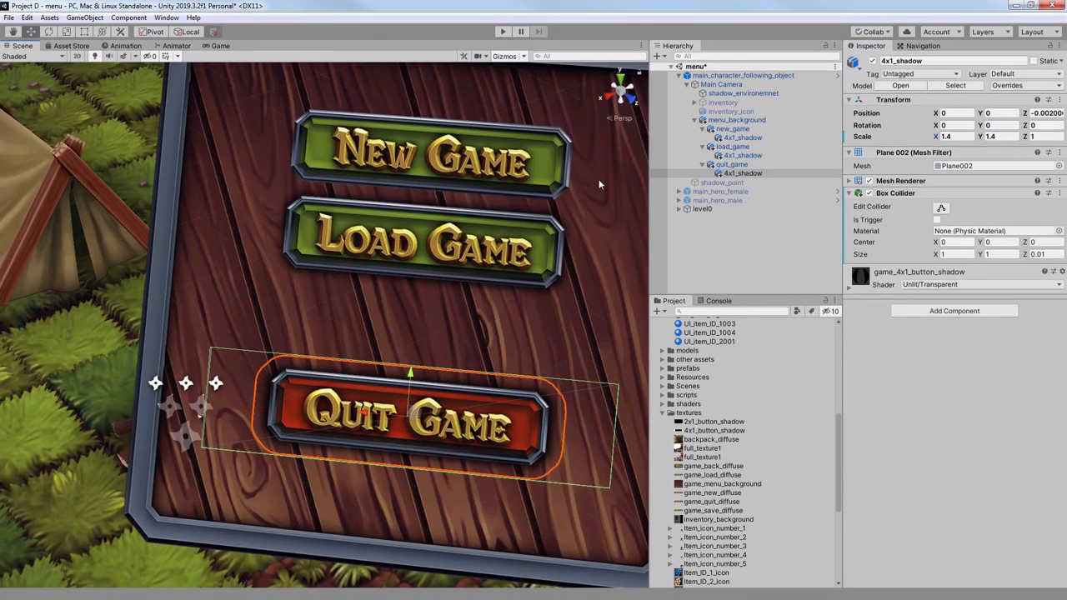
In Unity, select the 4x1_shadow object under load_game and open its X scale for editing
{"action": "left_click", "coordinate": [755, 156]}
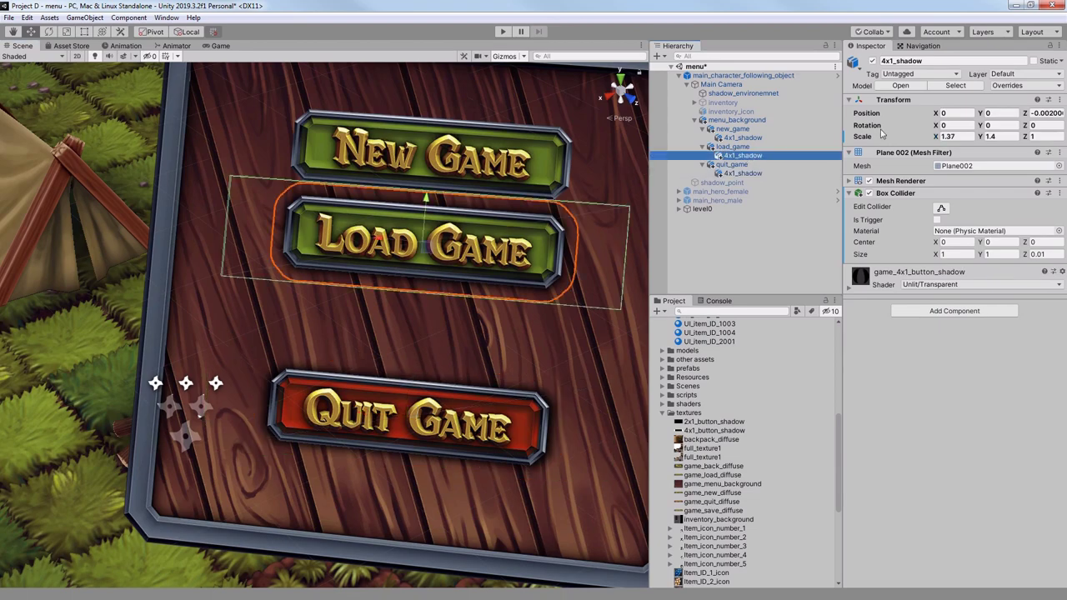
{"action": "left_click", "coordinate": [948, 136]}
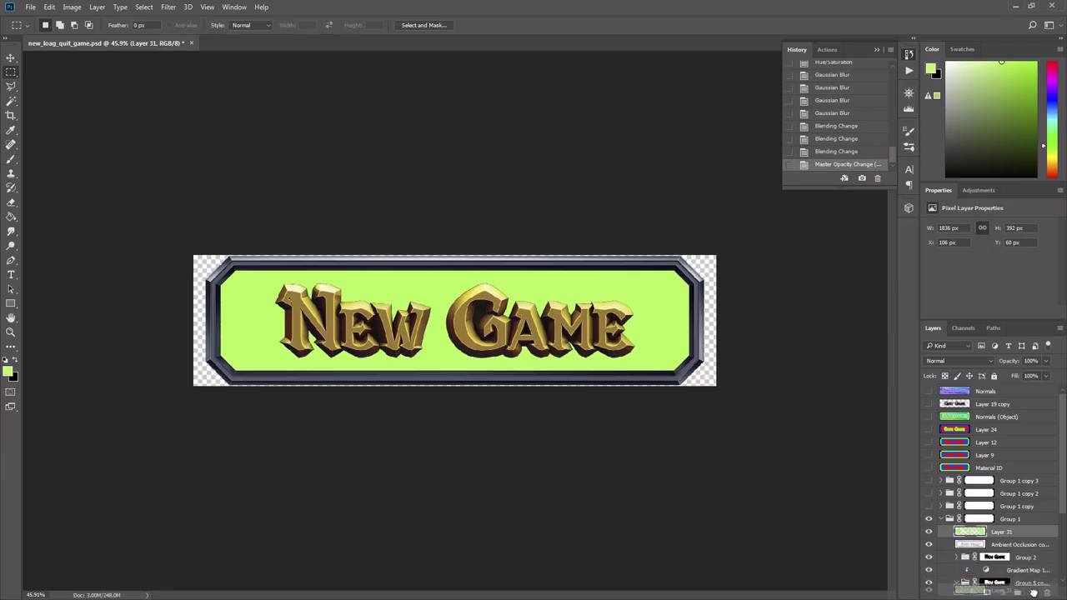
Back in Photoshop, shrink the light green shape on Layer 31 with a Maximum filter of 20 pixels radius, preserving Squareness
{"action": "left_click_drag", "start_coordinate": [1034, 593], "coordinate": [1034, 593]}
{"action": "key", "text": "ctrl+z"}
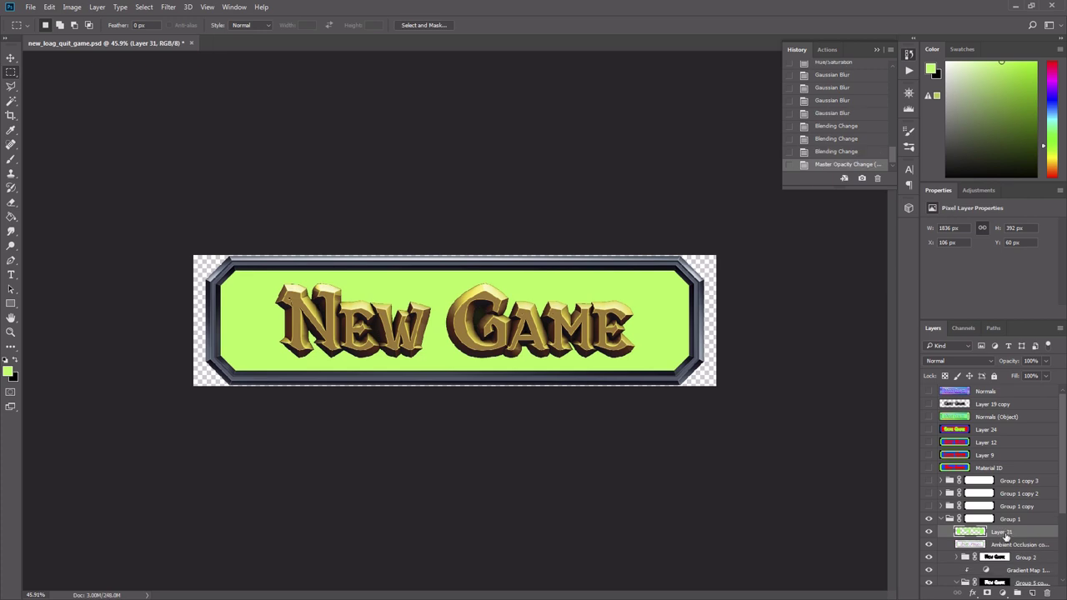
{"action": "left_click", "coordinate": [167, 7]}
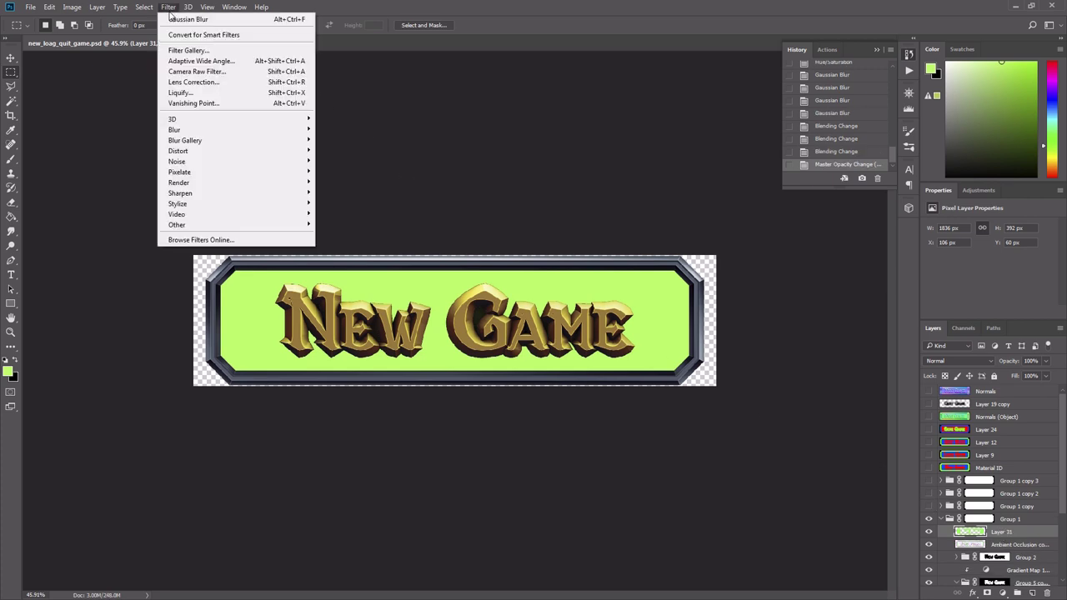
{"action": "mouse_move", "coordinate": [180, 227]}
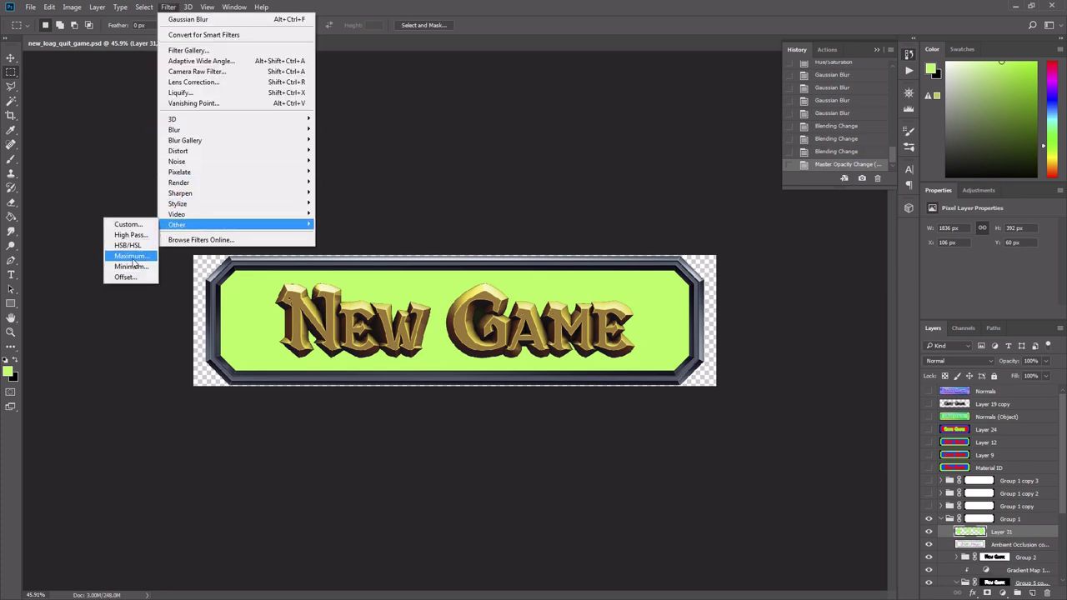
{"action": "left_click", "coordinate": [129, 256]}
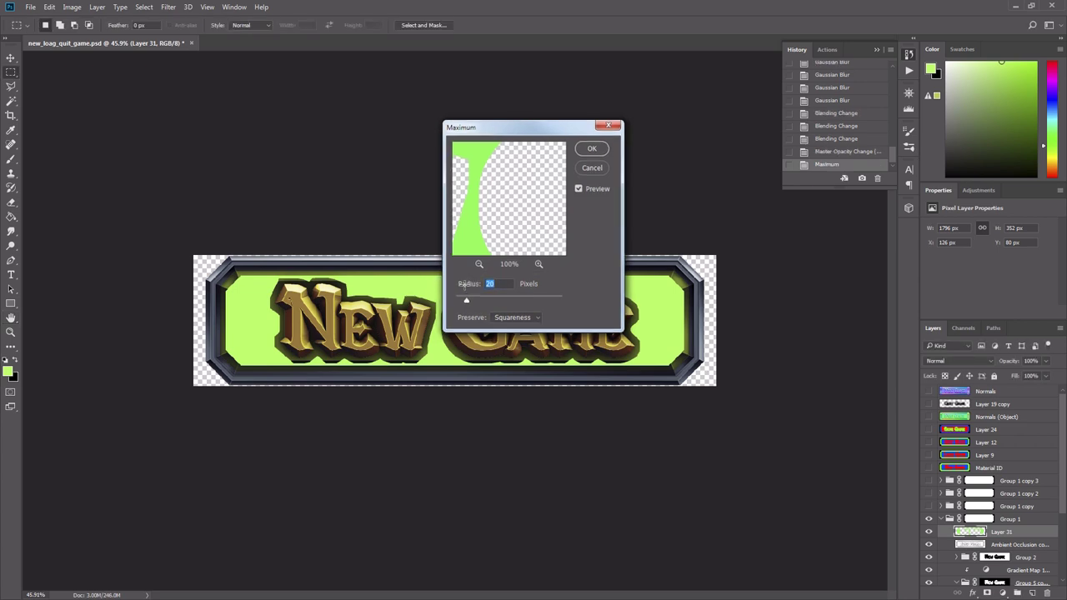
{"action": "key", "text": "Return"}
Soften the green glow on Layer 31 by applying Gaussian Blur twice
{"action": "left_click", "coordinate": [169, 8]}
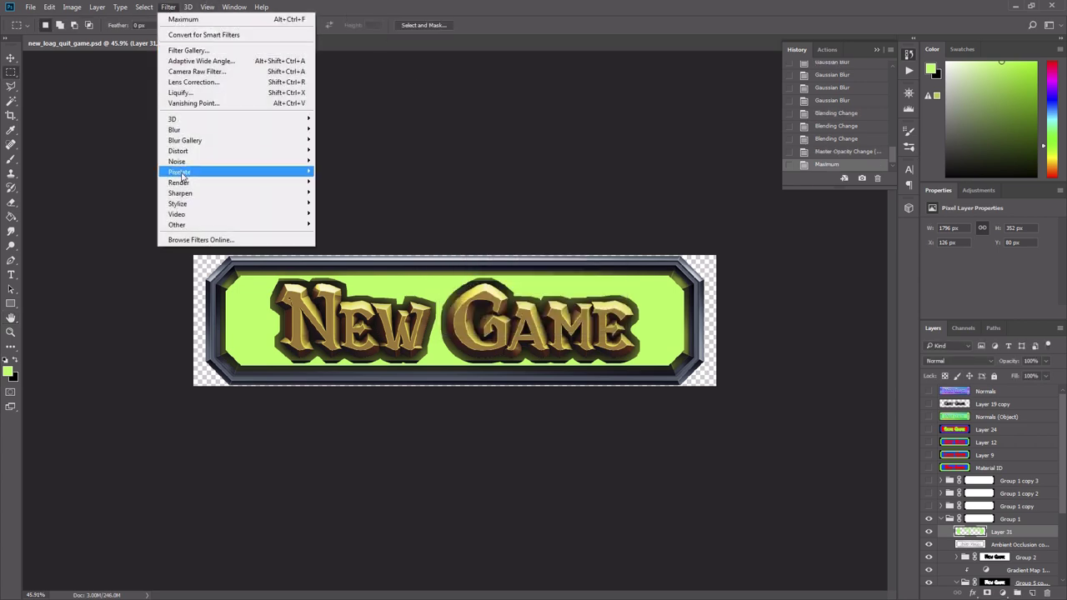
{"action": "mouse_move", "coordinate": [188, 130]}
{"action": "left_click", "coordinate": [122, 170]}
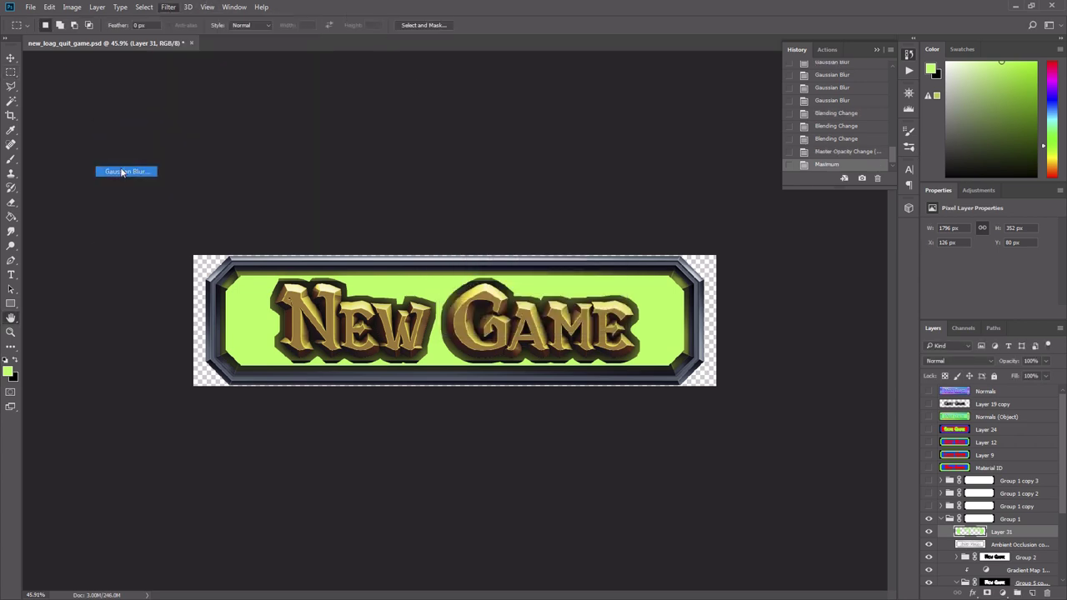
{"action": "key", "text": "Return"}
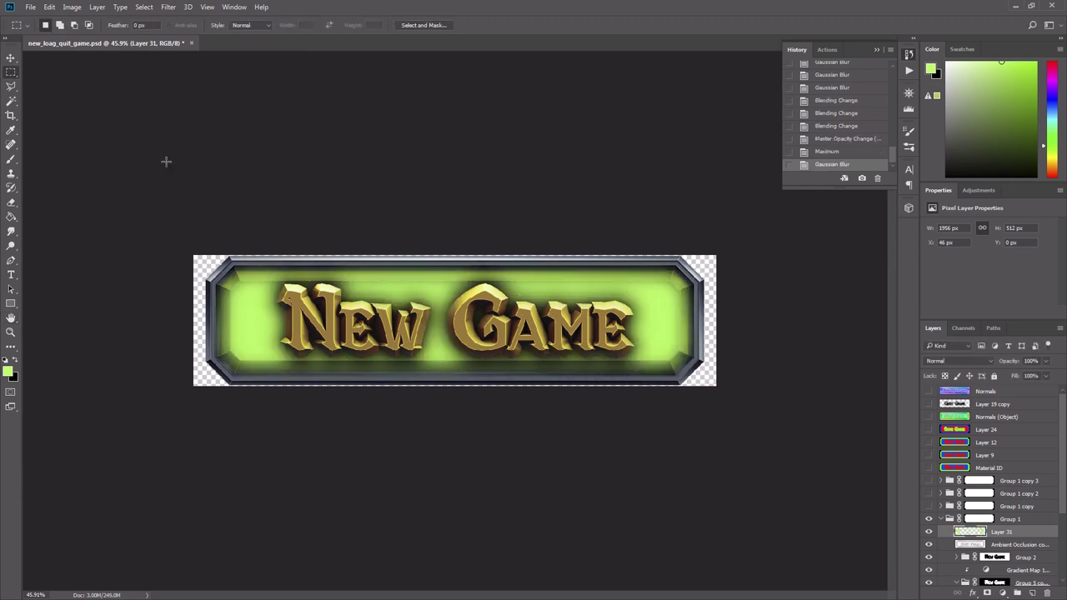
{"action": "key", "text": "ctrl+f"}
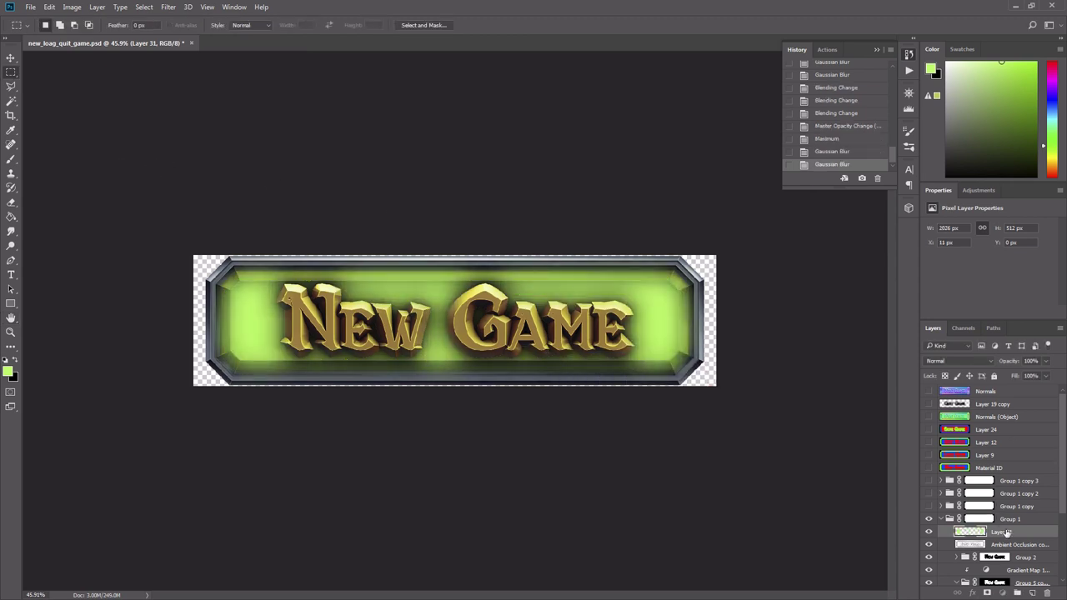
Duplicate the blurred glow layer and raise the copy's Lightness to the maximum with Hue/Saturation
{"action": "key", "text": "ctrl+j"}
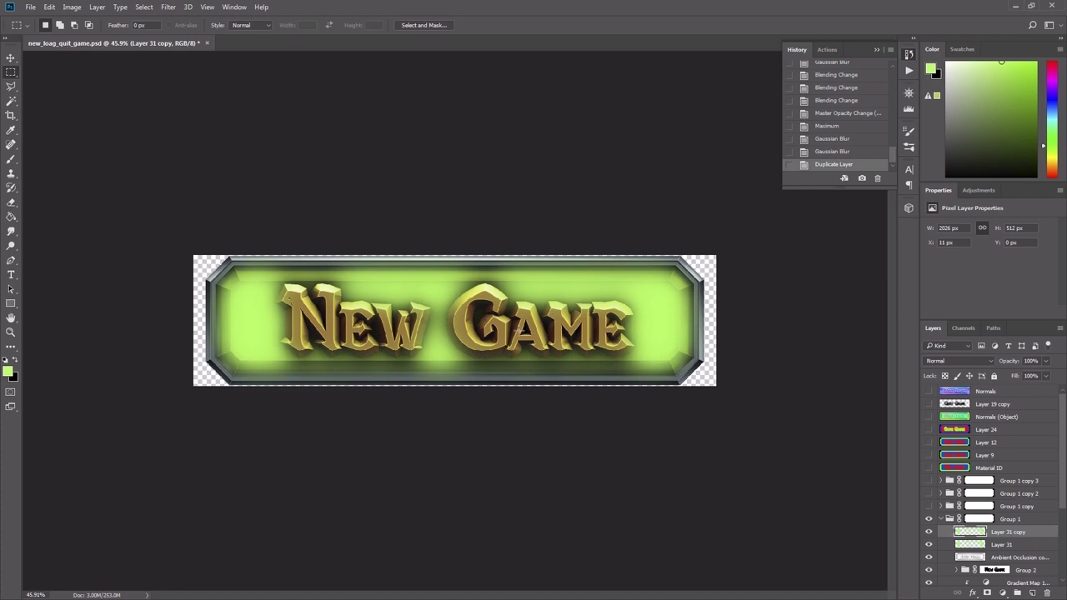
{"action": "key", "text": "ctrl+u"}
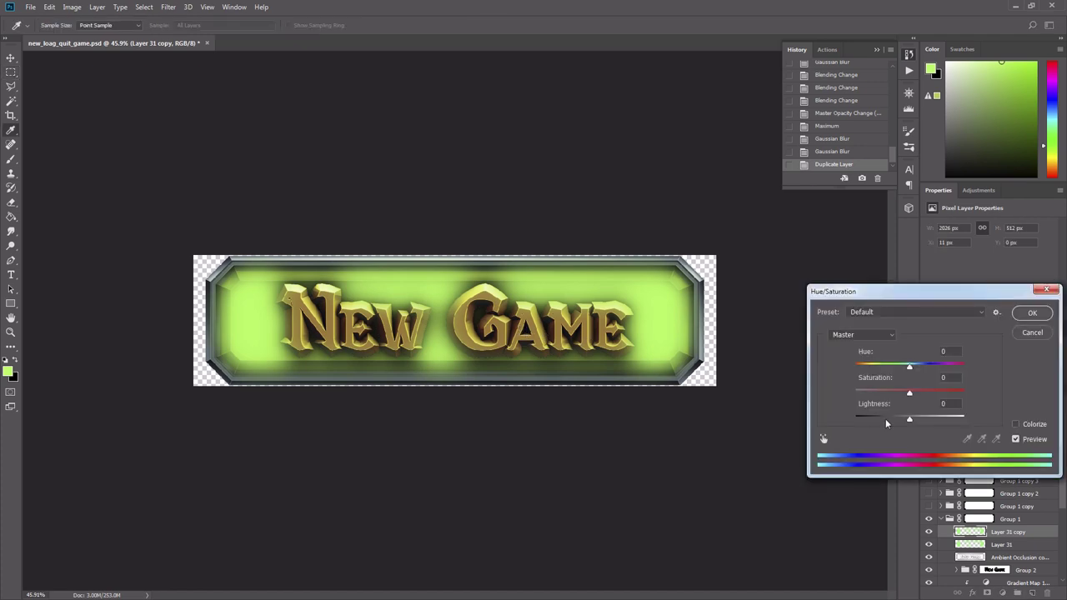
{"action": "left_click_drag", "start_coordinate": [910, 417], "coordinate": [963, 417]}
{"action": "key", "text": "Return"}
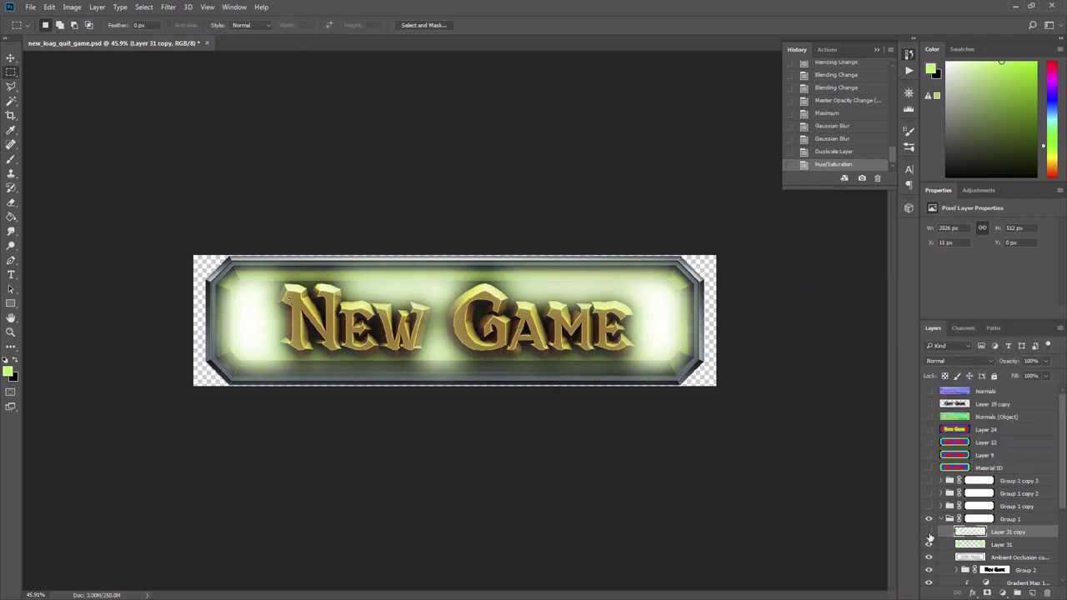
Hide the whitened copy and set Layer 31's blend mode to Color Dodge
{"action": "left_click", "coordinate": [929, 533]}
{"action": "left_click", "coordinate": [964, 545]}
{"action": "left_click", "coordinate": [959, 360]}
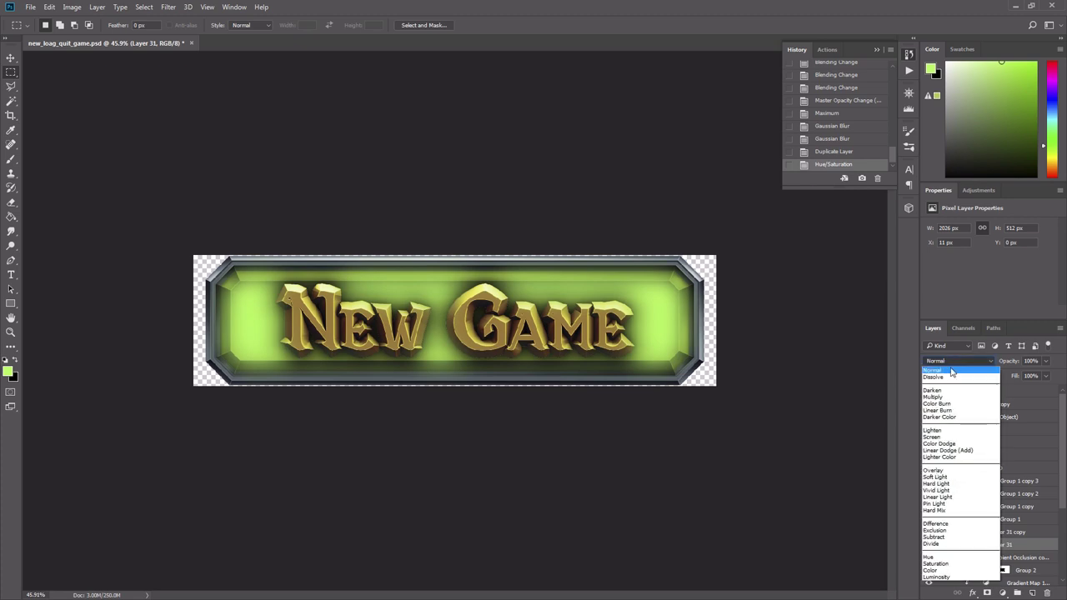
{"action": "left_click", "coordinate": [942, 439]}
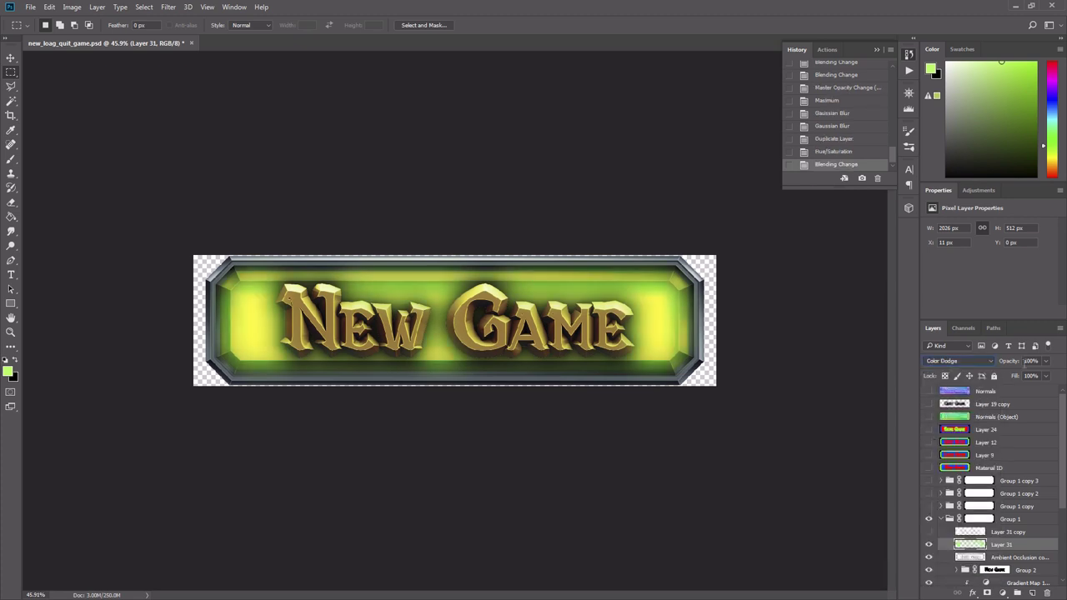
Set Layer 31's opacity to 67%, show Layer 31 copy in Overlay blend mode, and save the file
{"action": "type", "text": "67"}
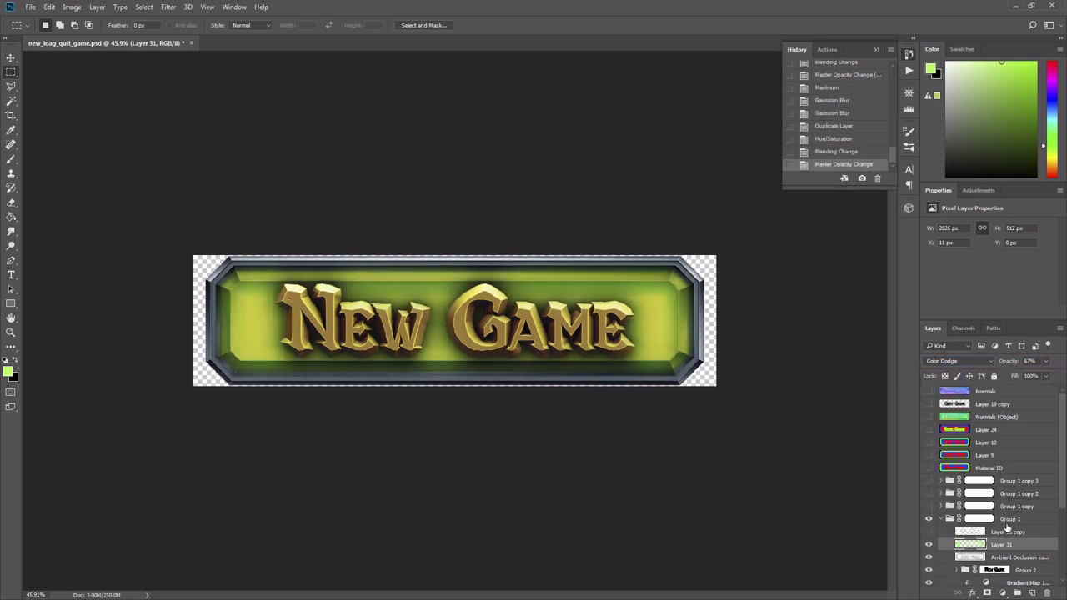
{"action": "left_click", "coordinate": [929, 532]}
{"action": "left_click", "coordinate": [972, 532]}
{"action": "left_click", "coordinate": [959, 360]}
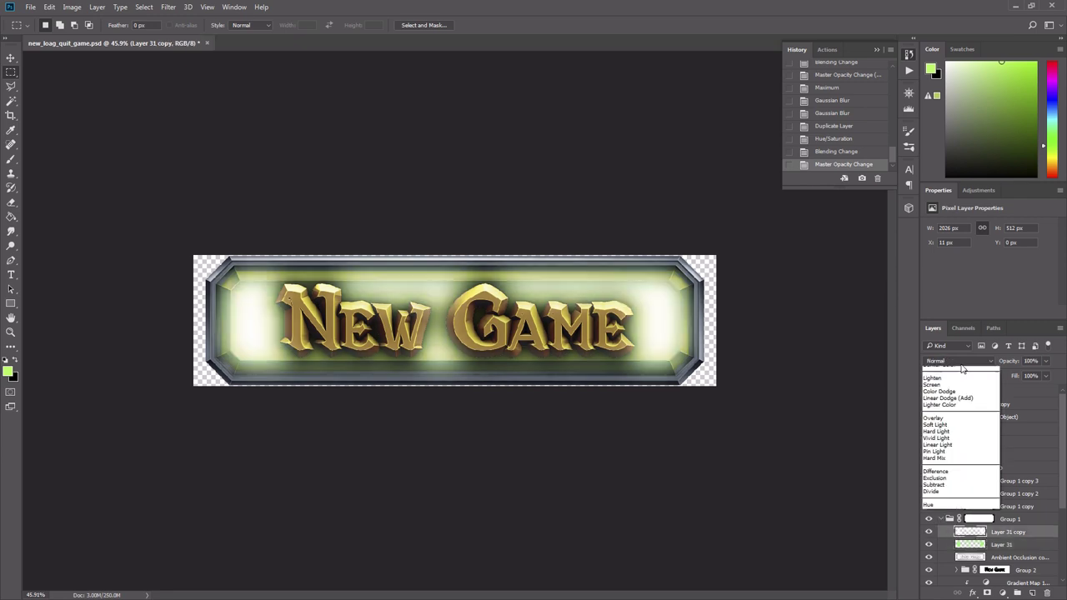
{"action": "left_click", "coordinate": [934, 471]}
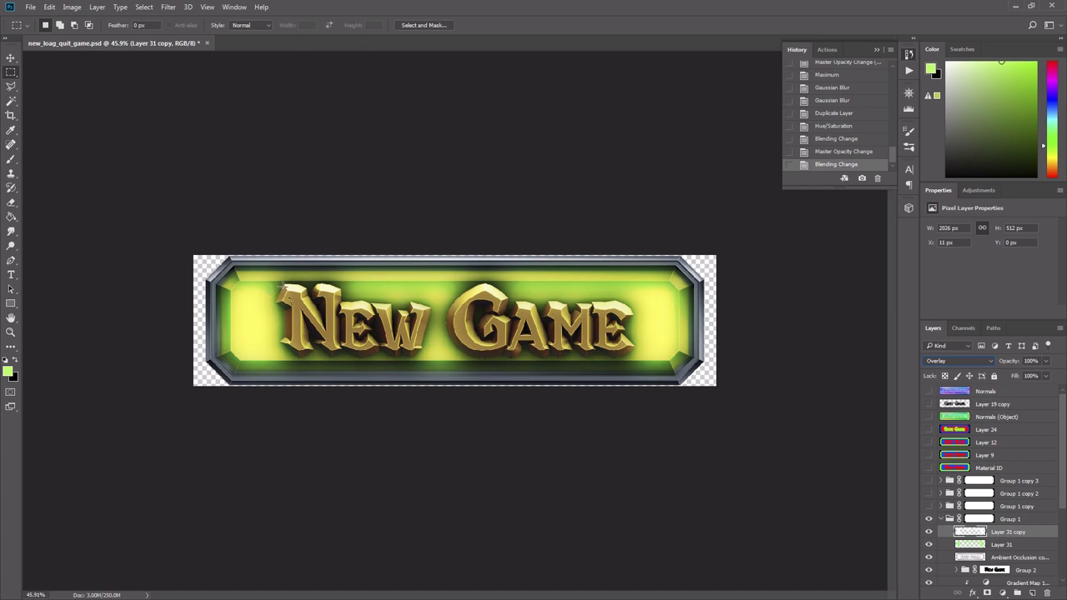
{"action": "key", "text": "ctrl+s"}
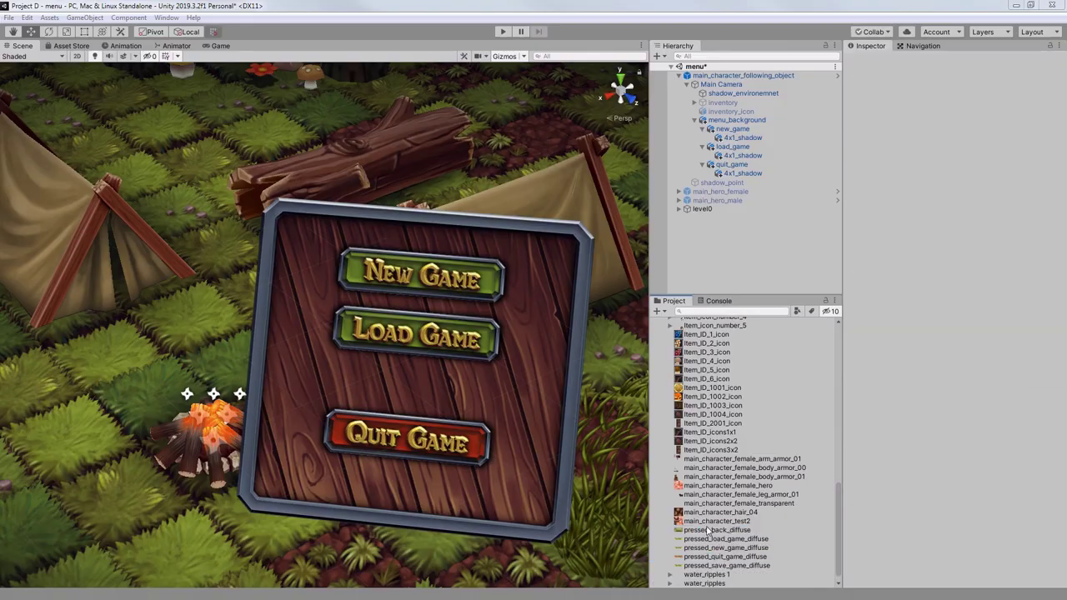
In Unity, preview the pressed diffuse textures for the Back, New Game, Load Game and Quit Game buttons
{"action": "left_click", "coordinate": [708, 530]}
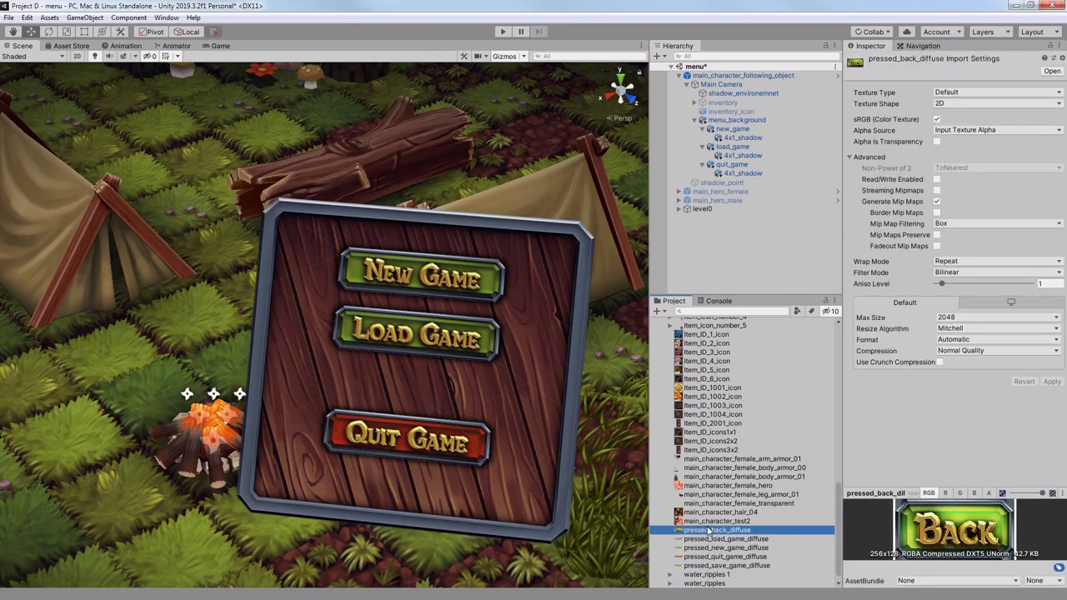
{"action": "left_click", "coordinate": [694, 548]}
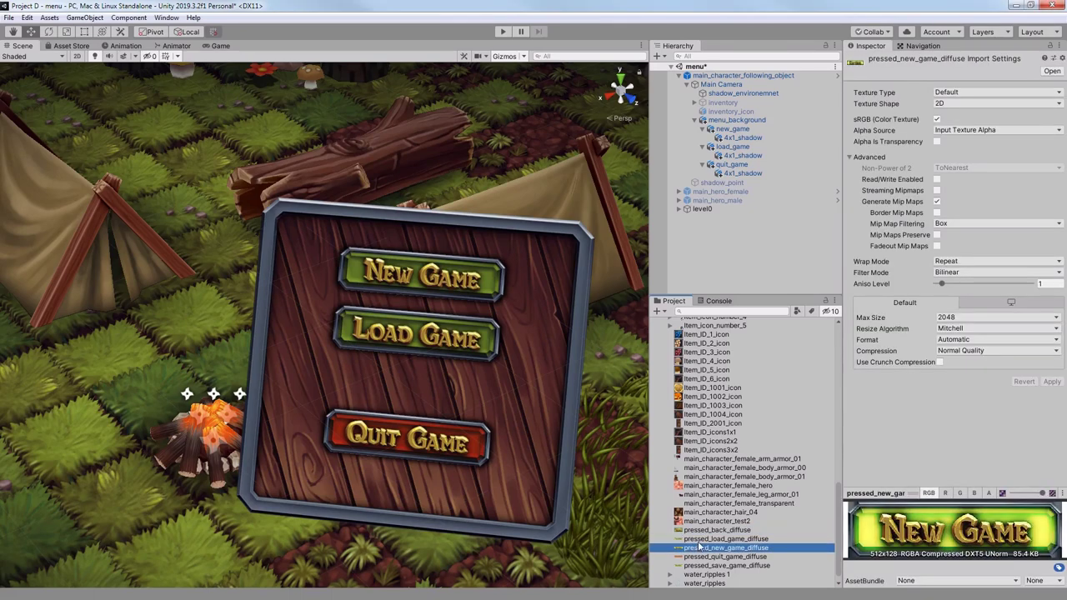
{"action": "left_click", "coordinate": [705, 538]}
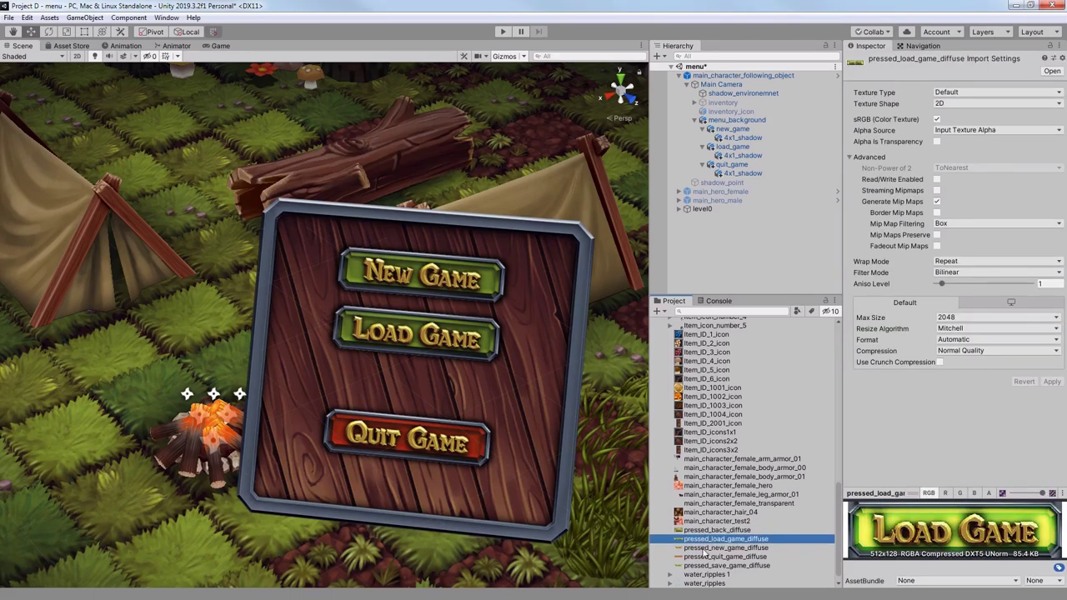
{"action": "left_click", "coordinate": [692, 557]}
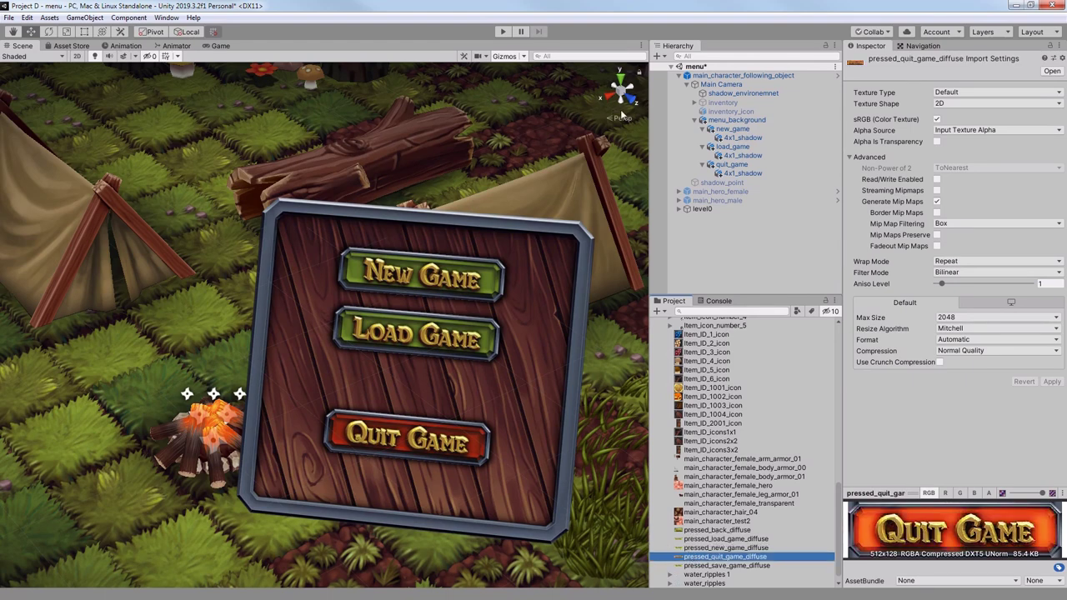
Play-test the menu scene, trying the new_game button's switch between the pressed_new_game_diffuse and game_new_diffuse textures
{"action": "left_click", "coordinate": [717, 120]}
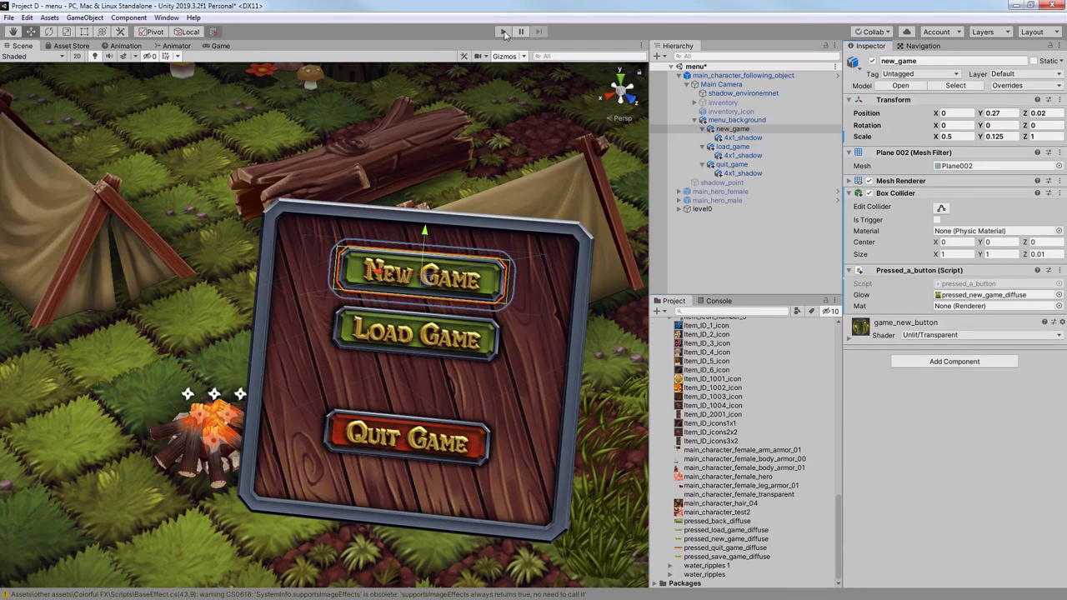
{"action": "left_click", "coordinate": [504, 31]}
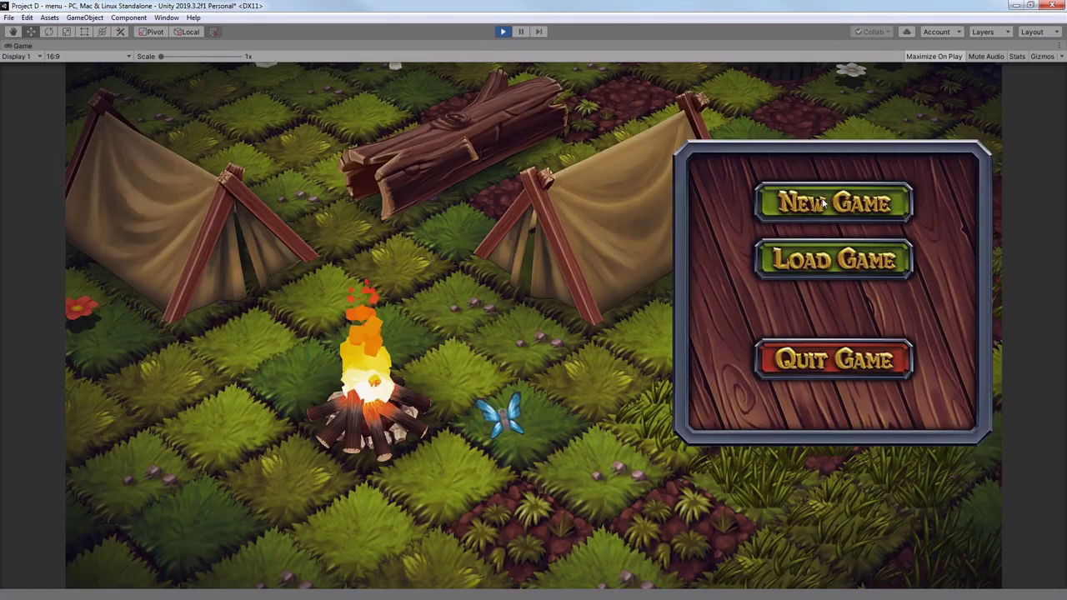
{"action": "left_click", "coordinate": [871, 202]}
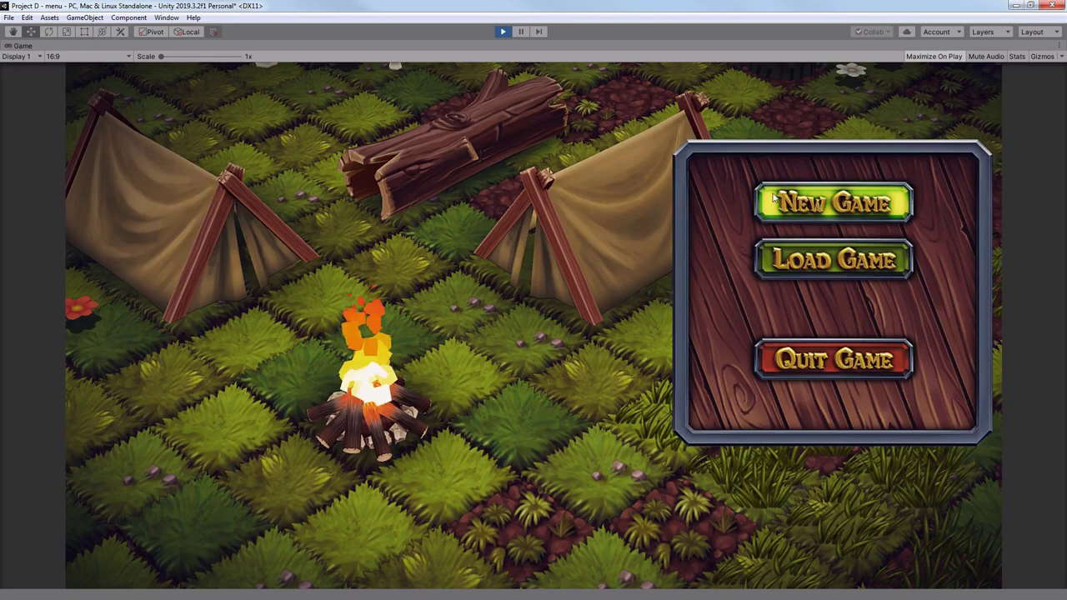
{"action": "left_click", "coordinate": [502, 32]}
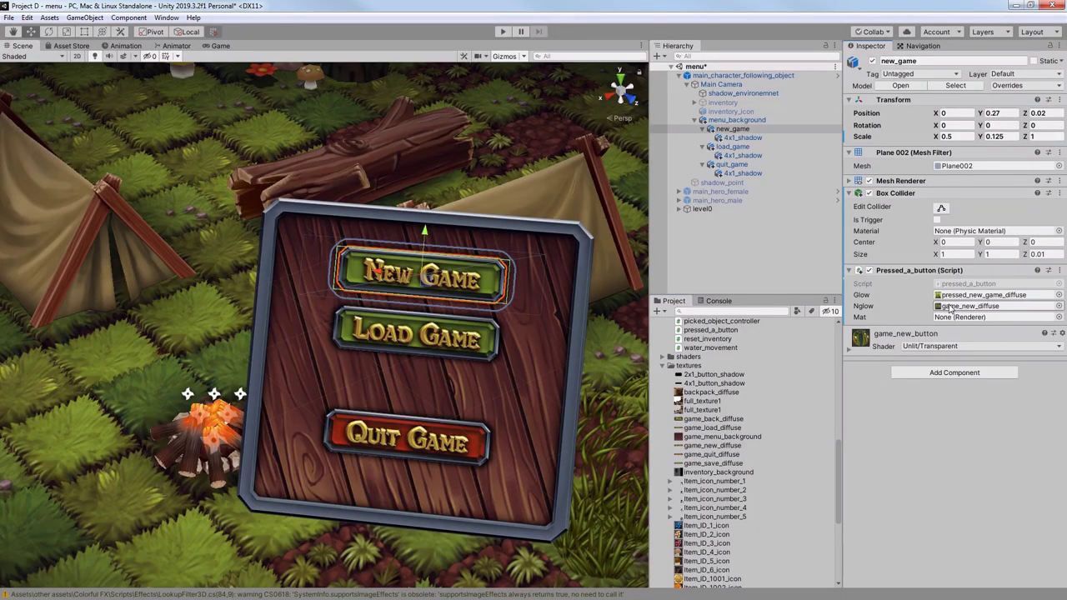
{"action": "left_click", "coordinate": [504, 32]}
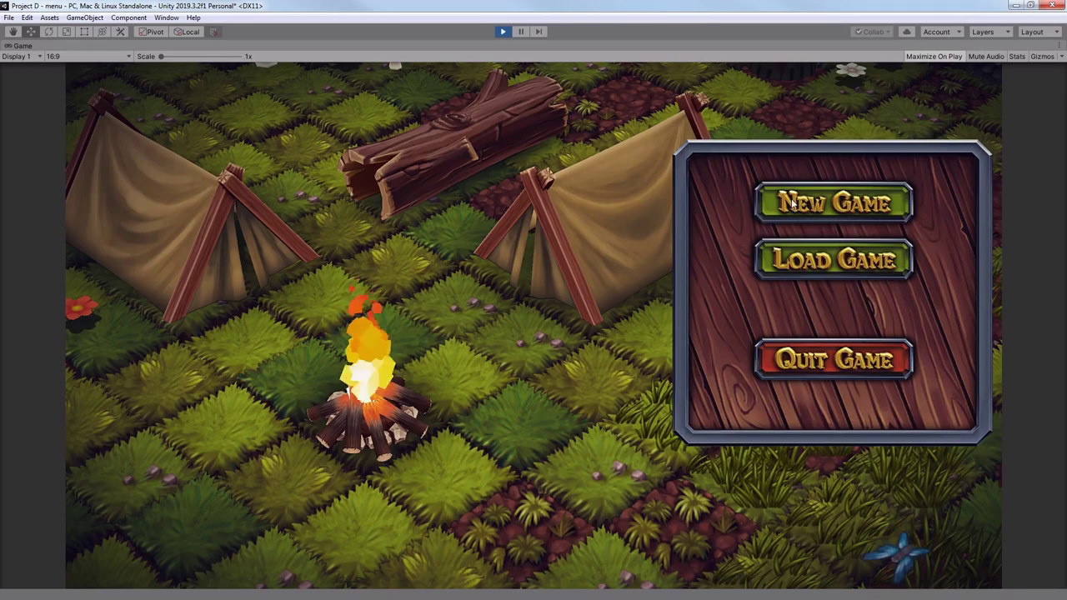
{"action": "left_click", "coordinate": [502, 32]}
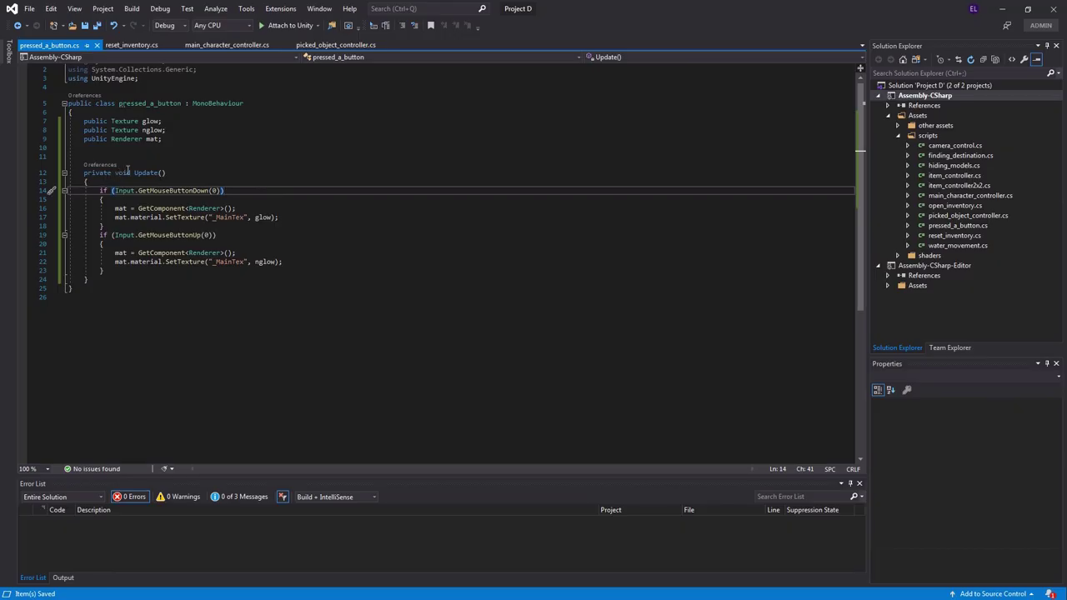
In pressed_a_button.cs in Visual Studio, rename the Update method to OnMouseOver and play-test the New Game button in Unity
{"action": "left_click", "coordinate": [142, 173]}
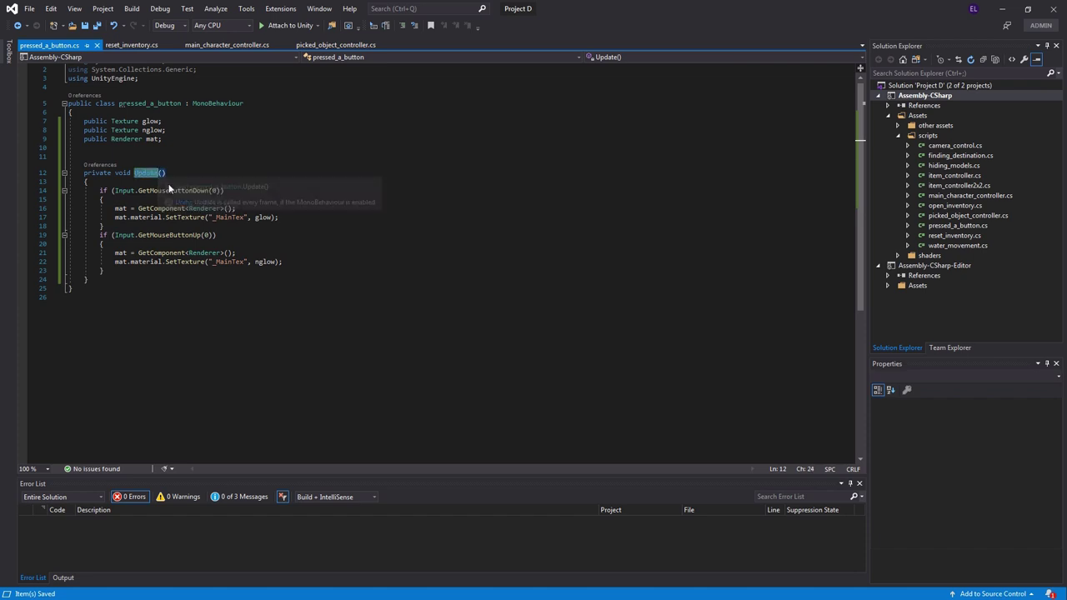
{"action": "type", "text": "OnMouseOver"}
{"action": "left_click", "coordinate": [188, 185]}
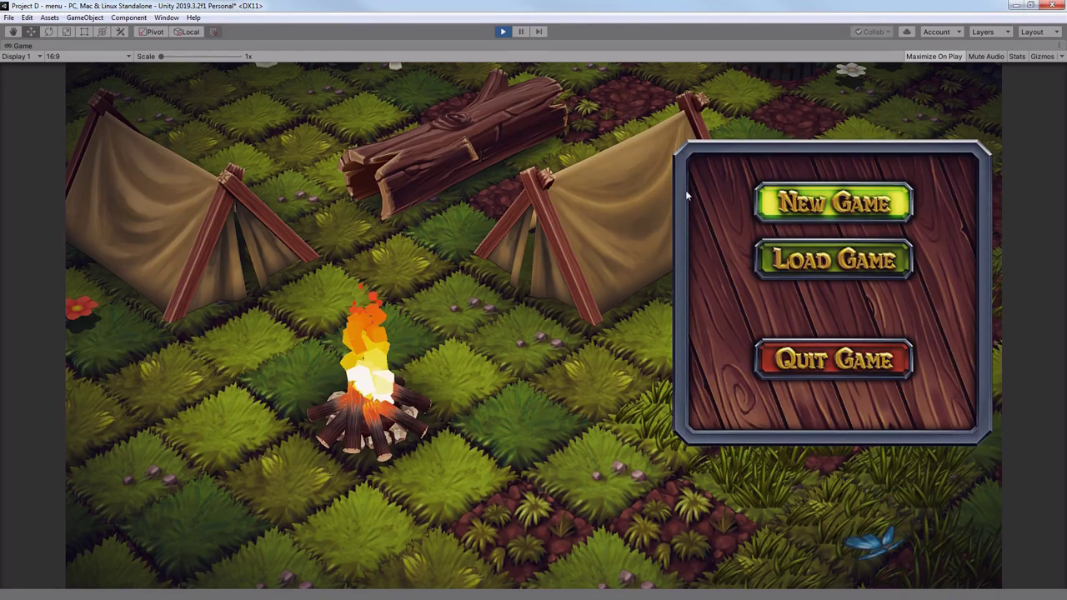
{"action": "left_click", "coordinate": [502, 31]}
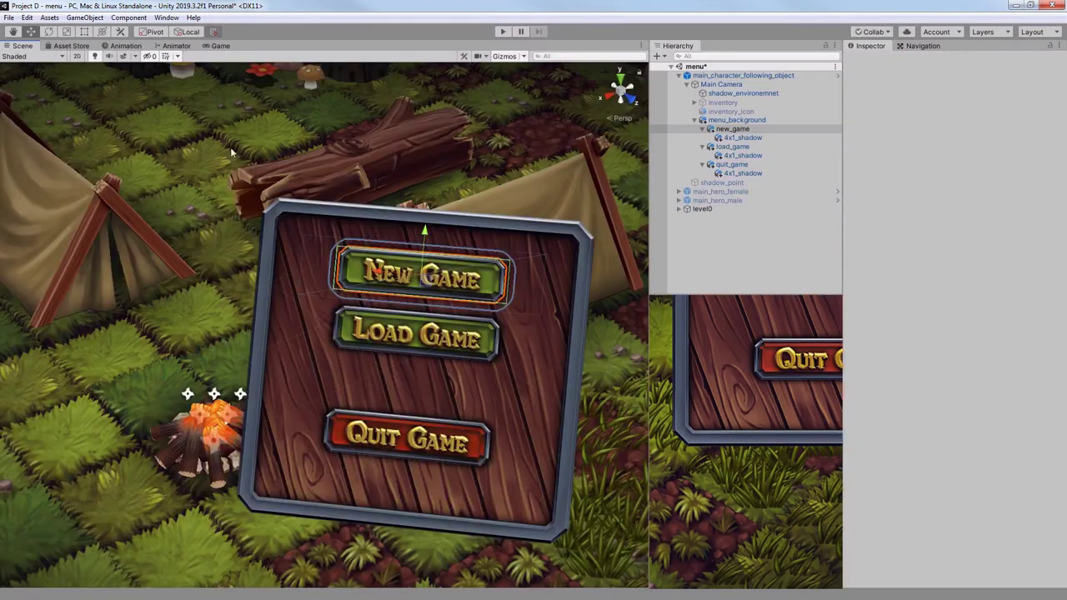
{"action": "left_click", "coordinate": [379, 270]}
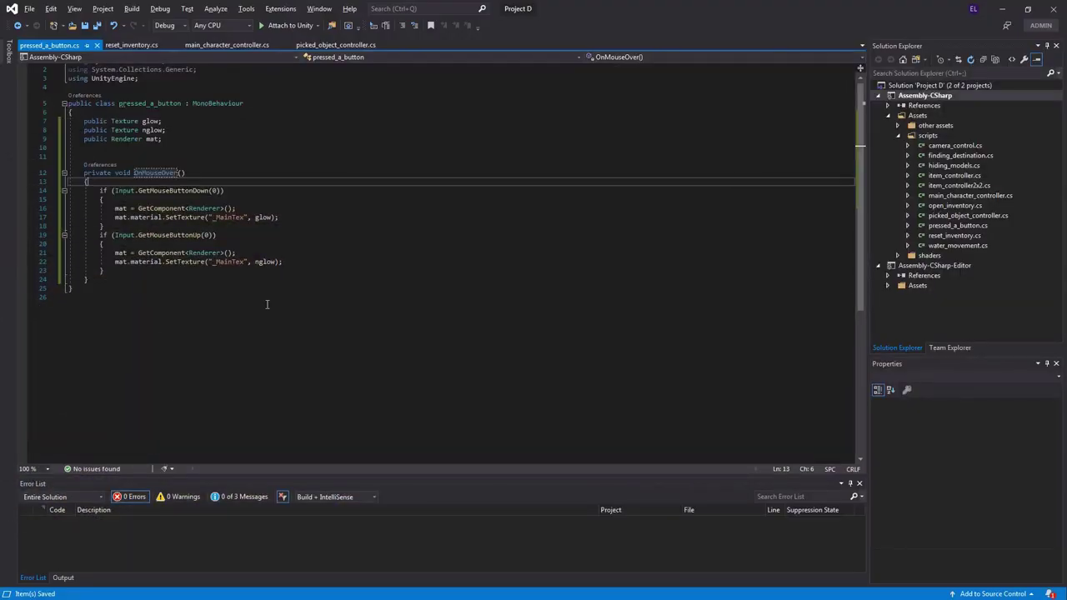
Remove the private modifier from the OnMouseOver method in pressed_a_button.cs
{"action": "left_click_drag", "start_coordinate": [84, 172], "coordinate": [113, 173]}
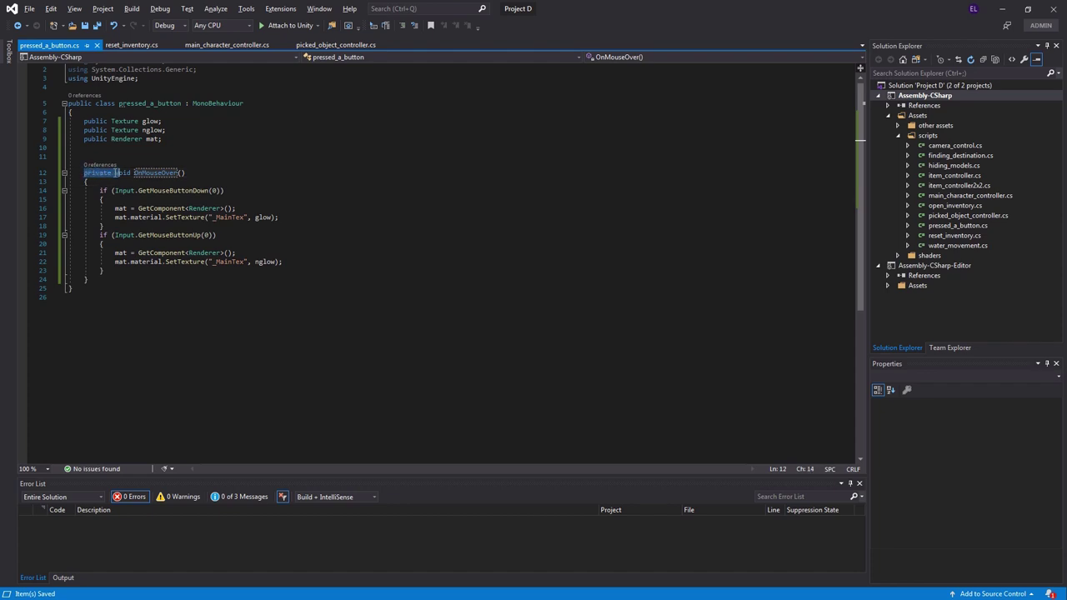
{"action": "key", "text": "BackSpace"}
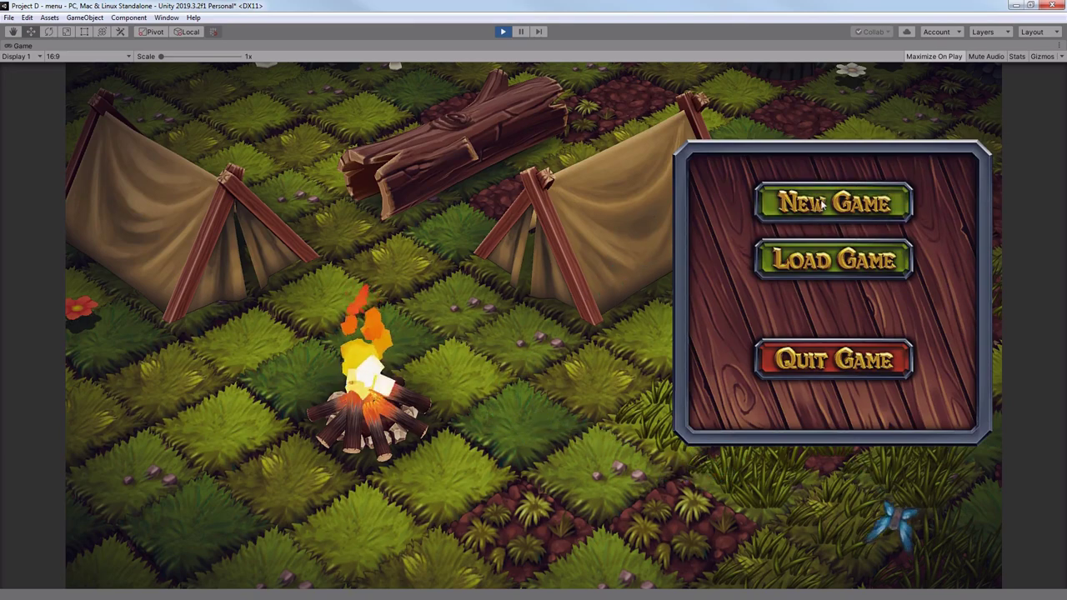
Start a new game from the running menu in Unity and walk the character over to collect the stick
{"action": "left_click", "coordinate": [792, 208]}
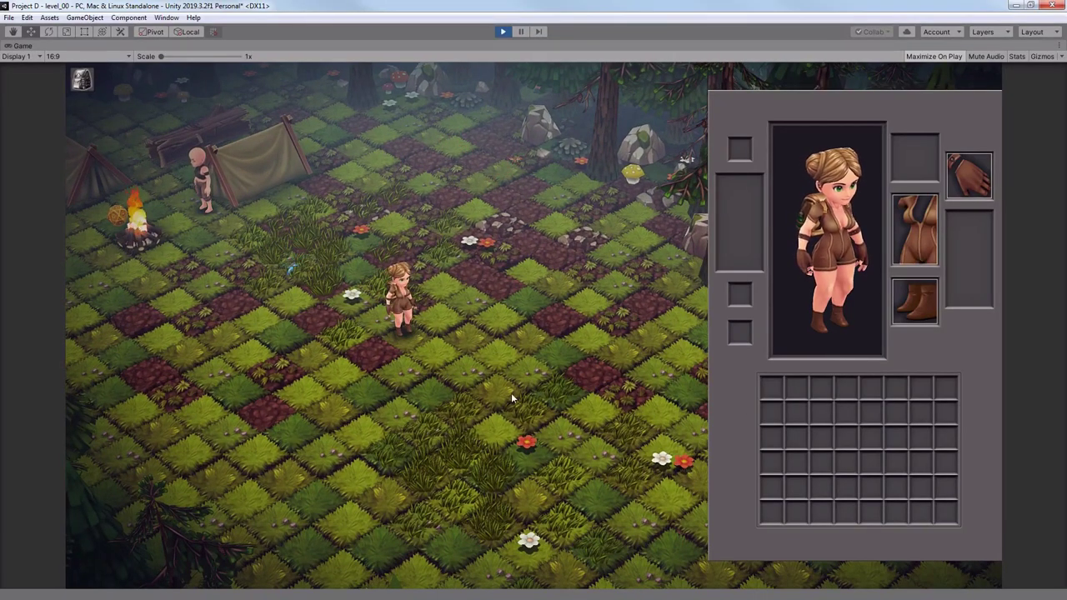
{"action": "left_click", "coordinate": [550, 392]}
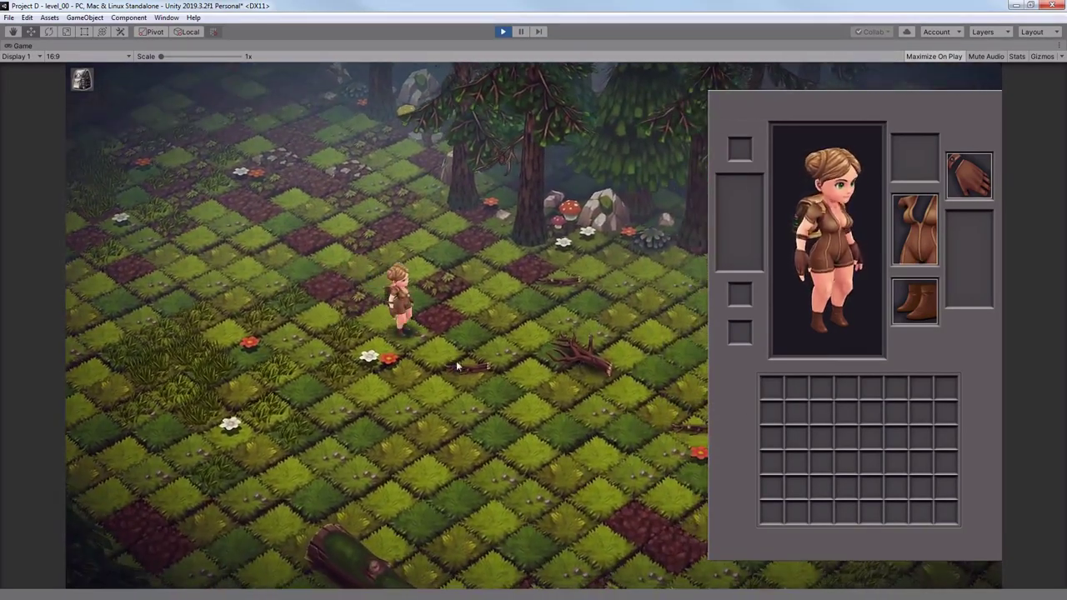
{"action": "left_click", "coordinate": [462, 368]}
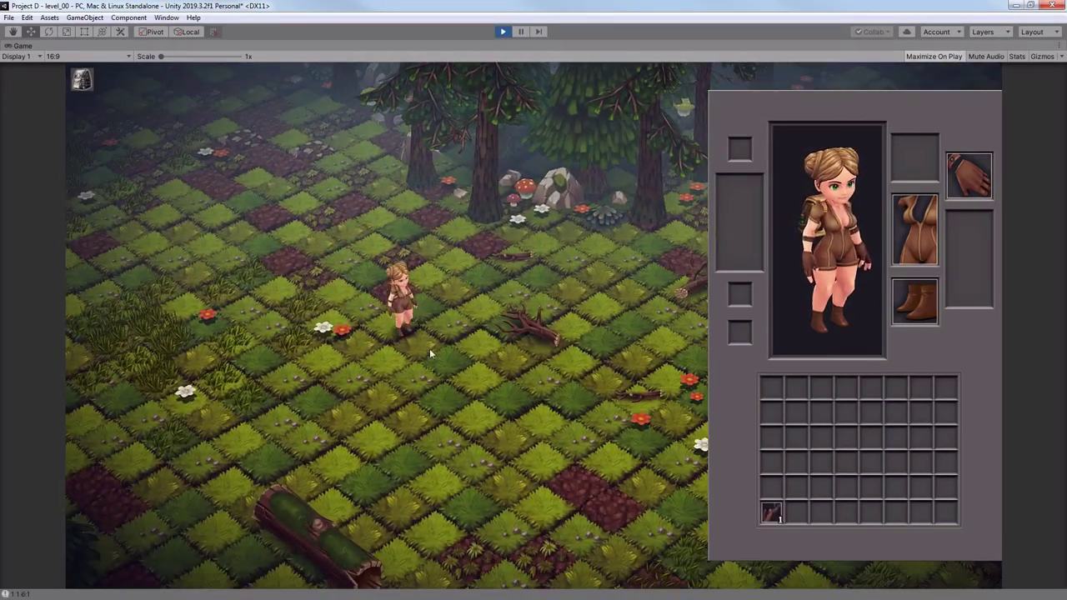
Walk the character back to the campfire and pick up the golden orb beside it
{"action": "left_click", "coordinate": [270, 269]}
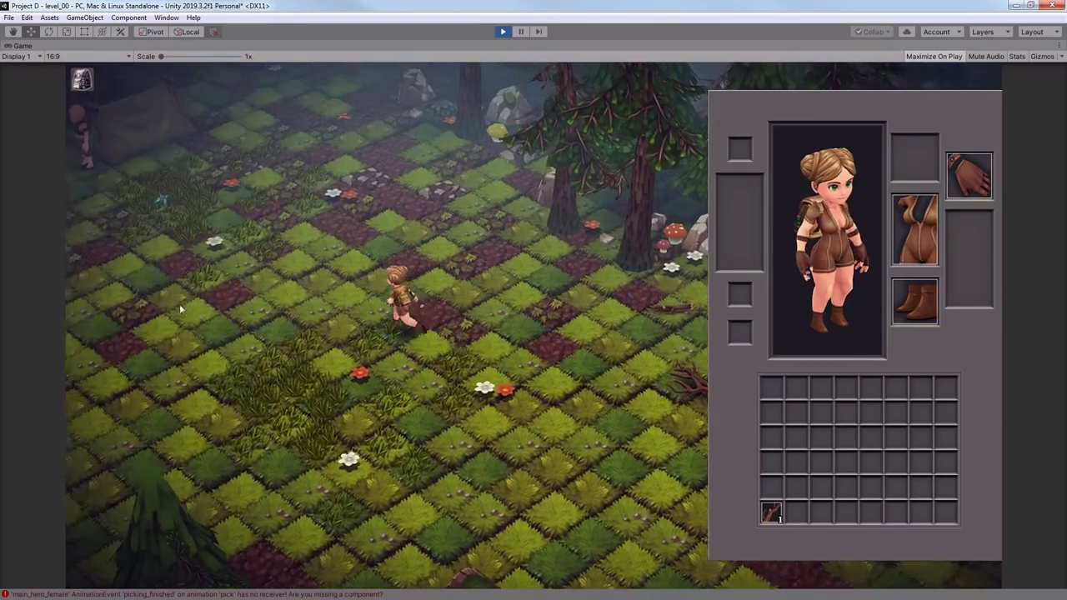
{"action": "left_click", "coordinate": [179, 304]}
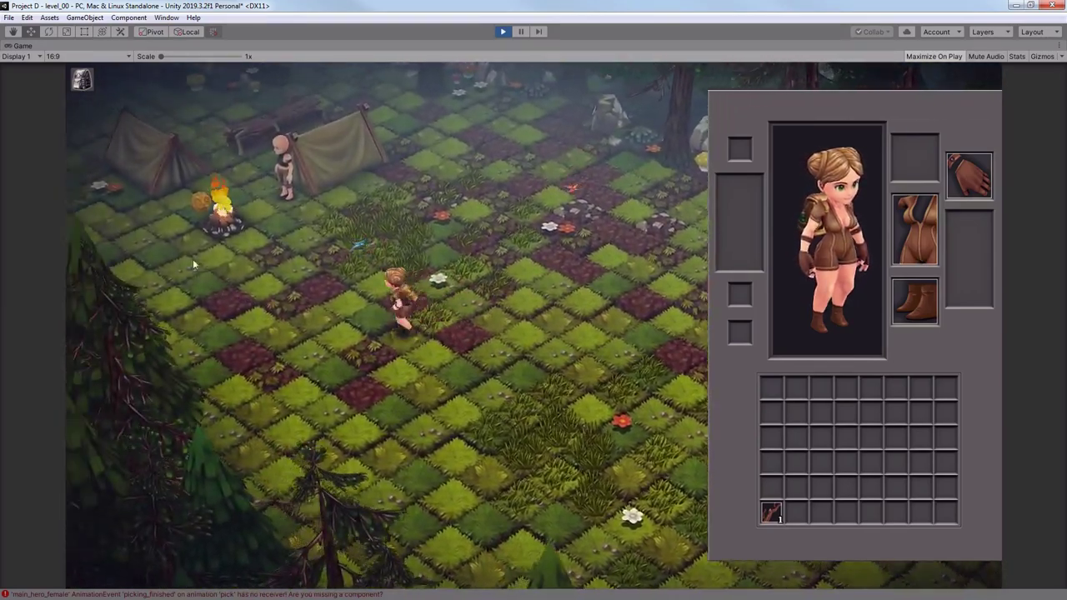
{"action": "left_click", "coordinate": [193, 261]}
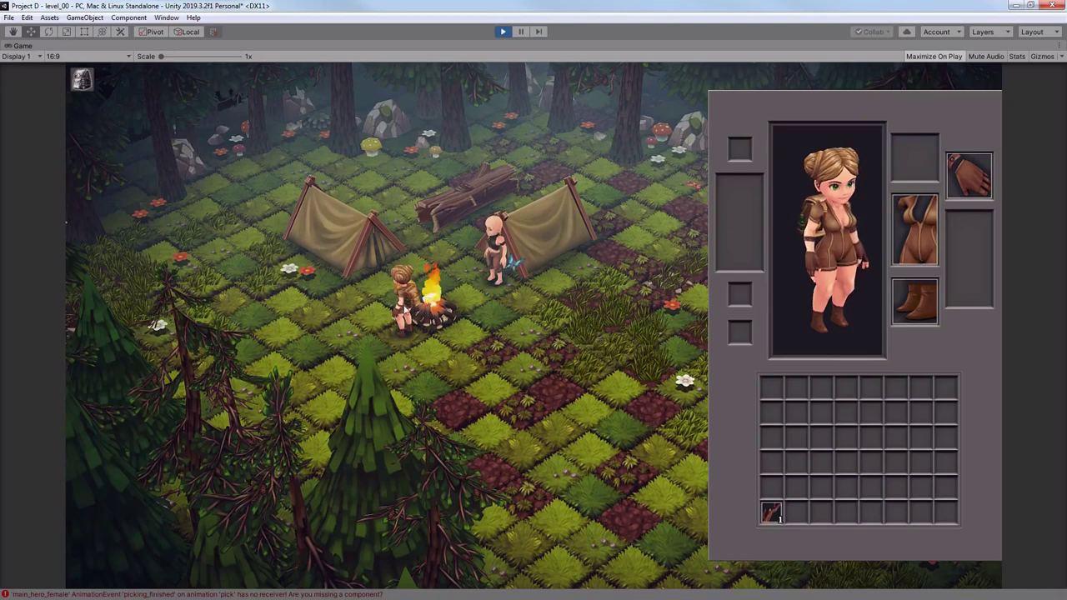
{"action": "left_click", "coordinate": [401, 300]}
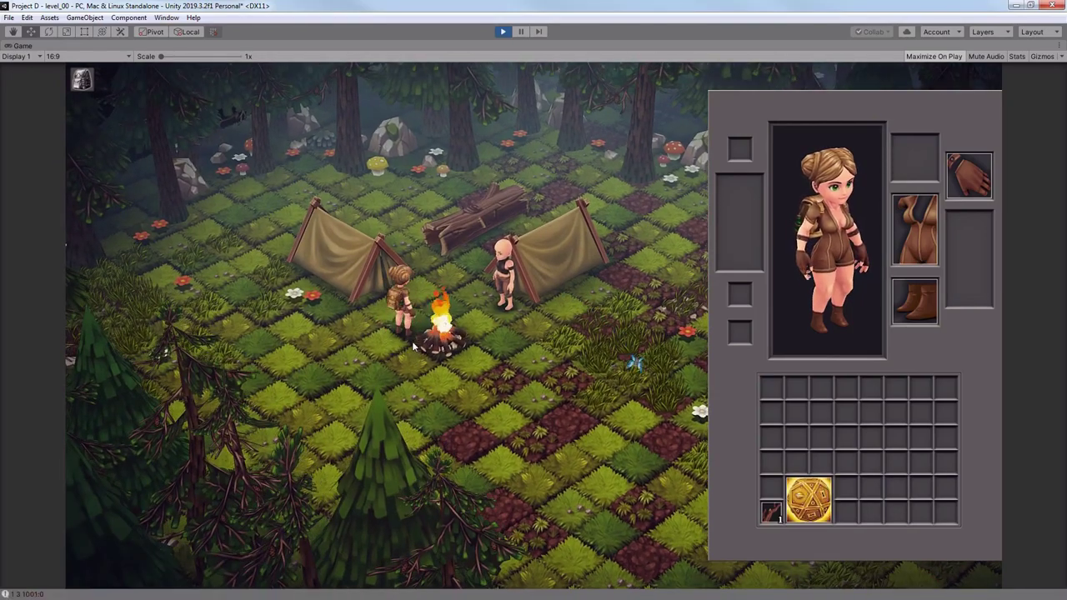
{"action": "left_click", "coordinate": [380, 331]}
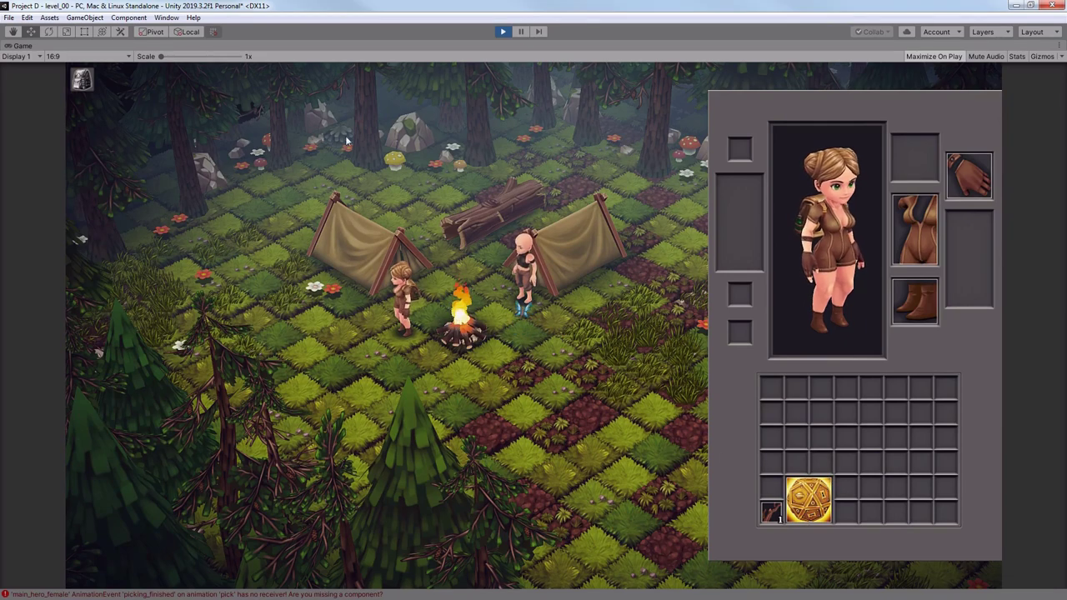
Test hiding and showing the inventory in the running game, leave it hidden and stop play mode
{"action": "left_click", "coordinate": [84, 83]}
{"action": "left_click", "coordinate": [83, 83]}
{"action": "left_click", "coordinate": [83, 84]}
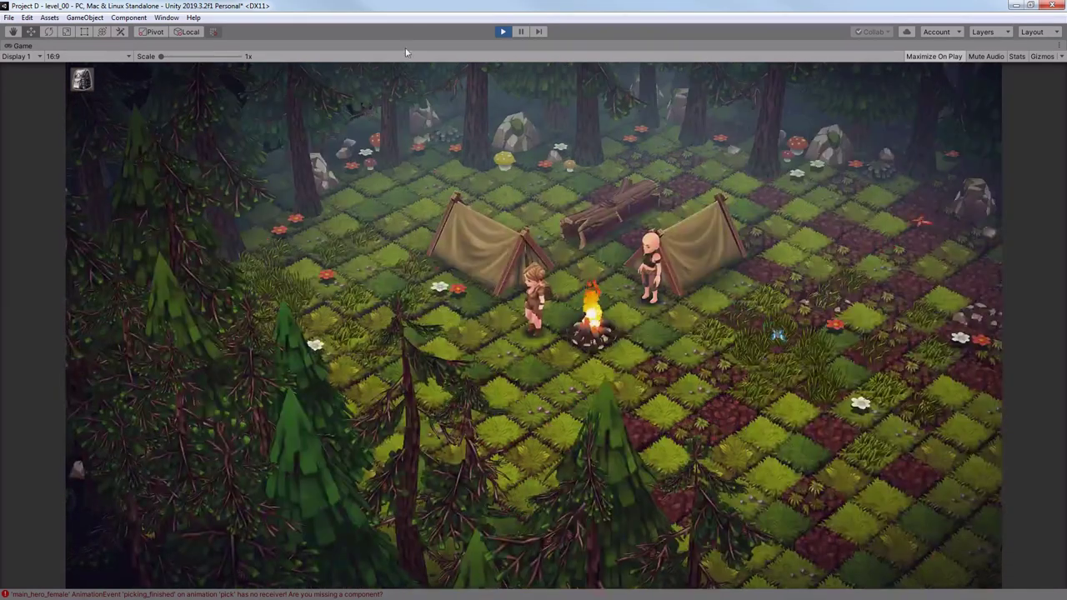
{"action": "left_click", "coordinate": [503, 32]}
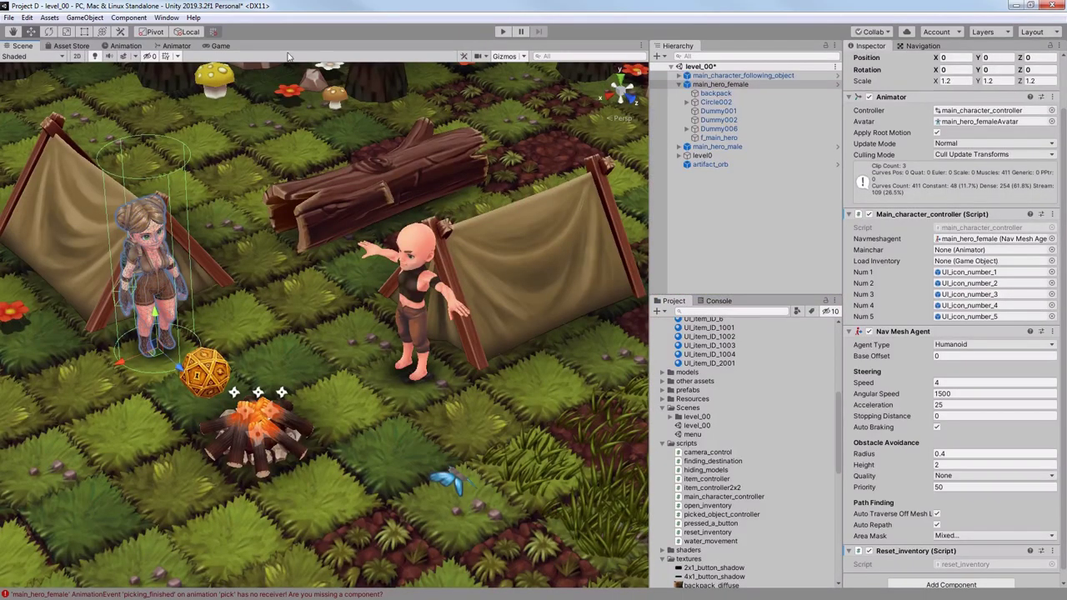
Run the menu scene, test releasing the pointer outside the New Game button, and try the Load Game button
{"action": "left_click", "coordinate": [503, 31]}
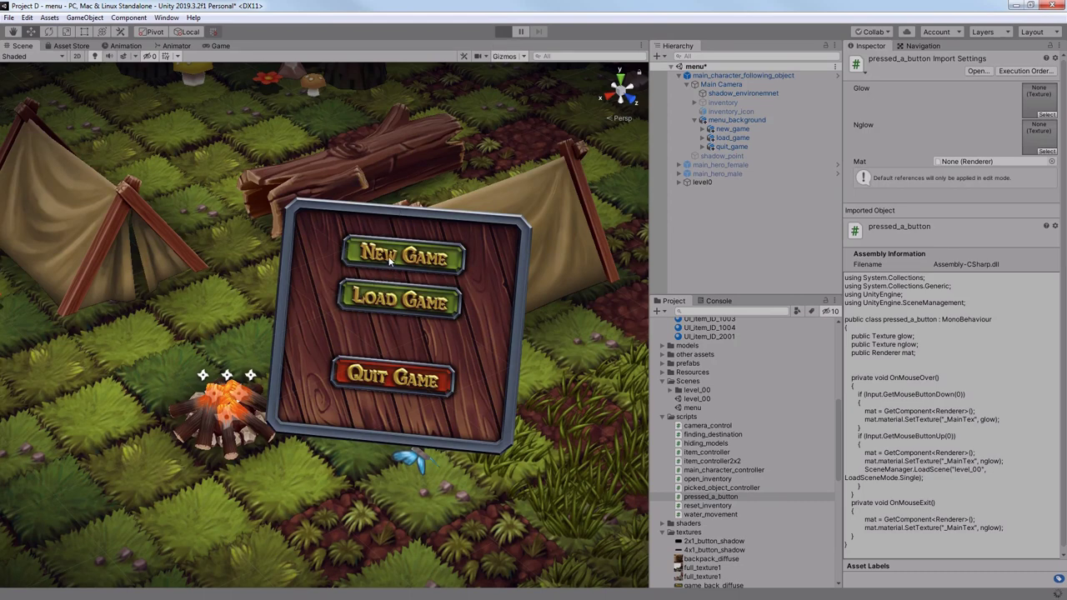
{"action": "key", "text": "ctrl+p"}
{"action": "left_click_drag", "start_coordinate": [492, 241], "coordinate": [413, 234]}
{"action": "left_click", "coordinate": [494, 244]}
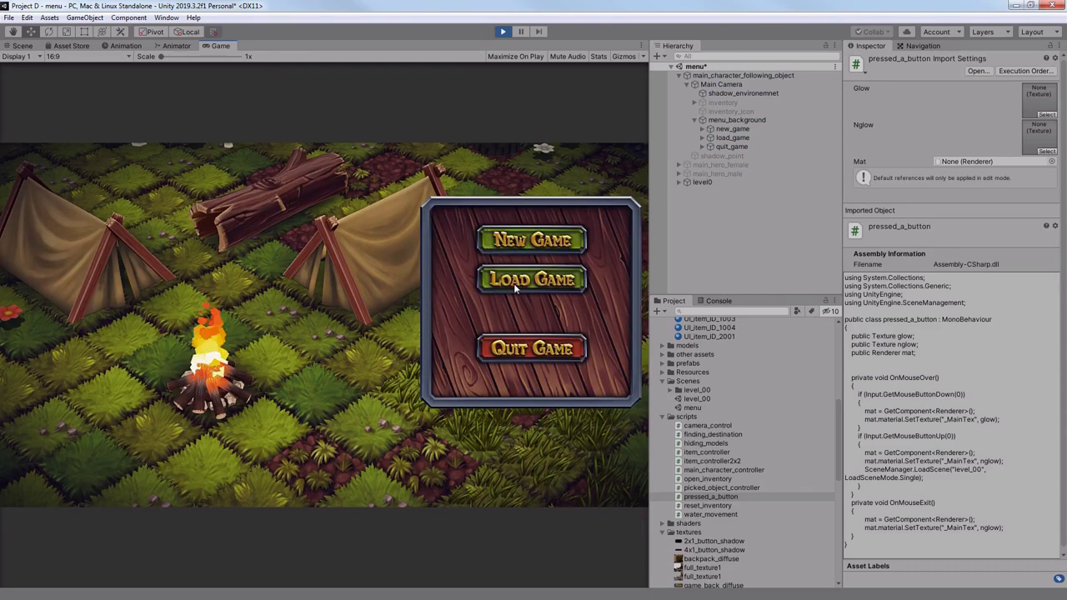
{"action": "left_click", "coordinate": [503, 276]}
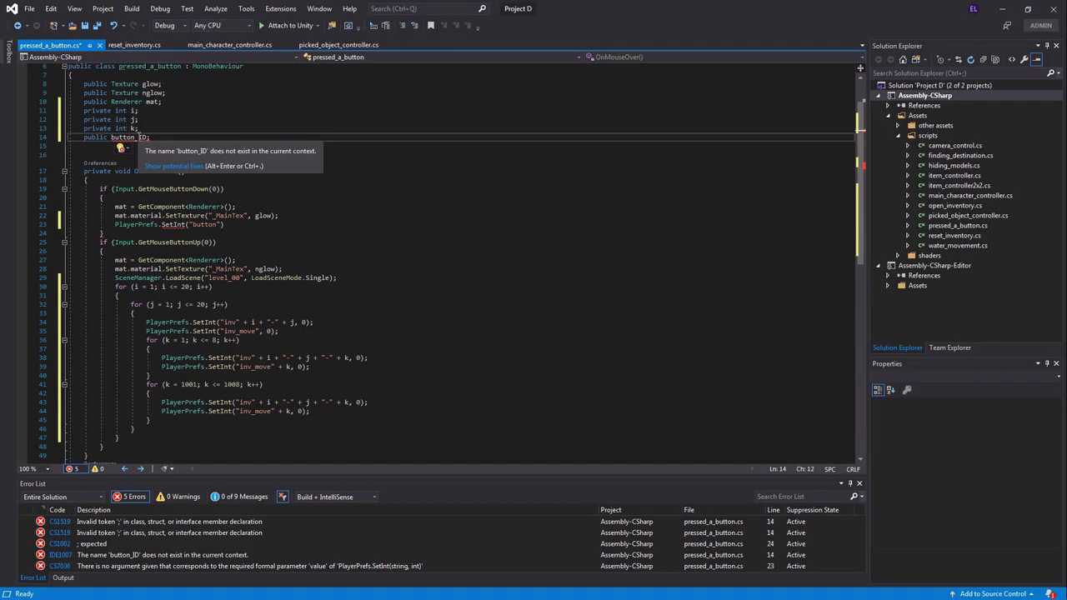
In pressed_a_button.cs, declare a public int button_ID and work on the PlayerPrefs.SetInt call with the "button" key
{"action": "type", "text": "int button_ID;"}
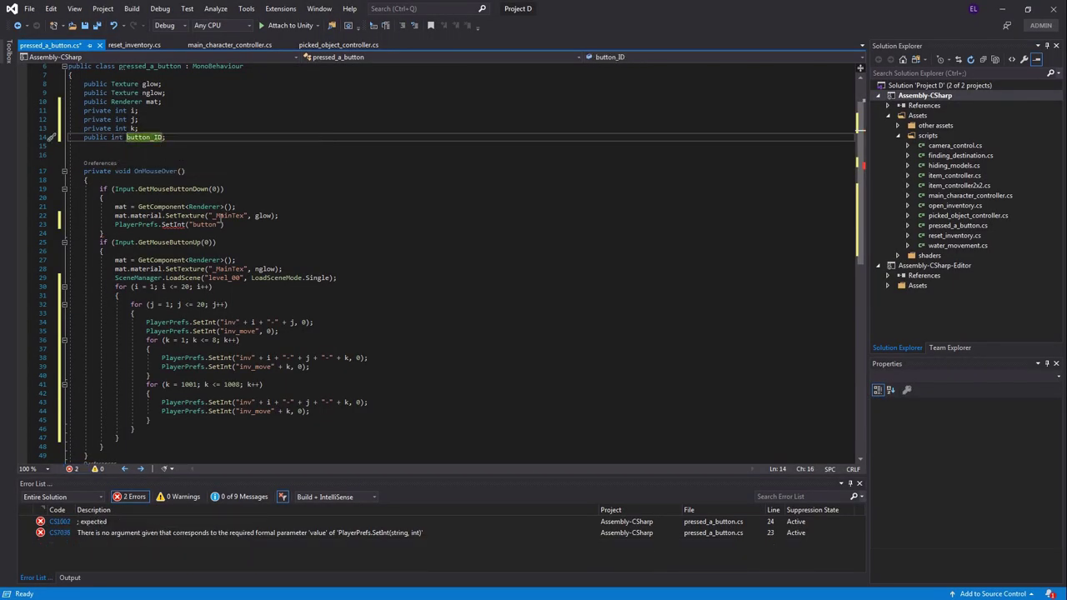
{"action": "left_click", "coordinate": [221, 224]}
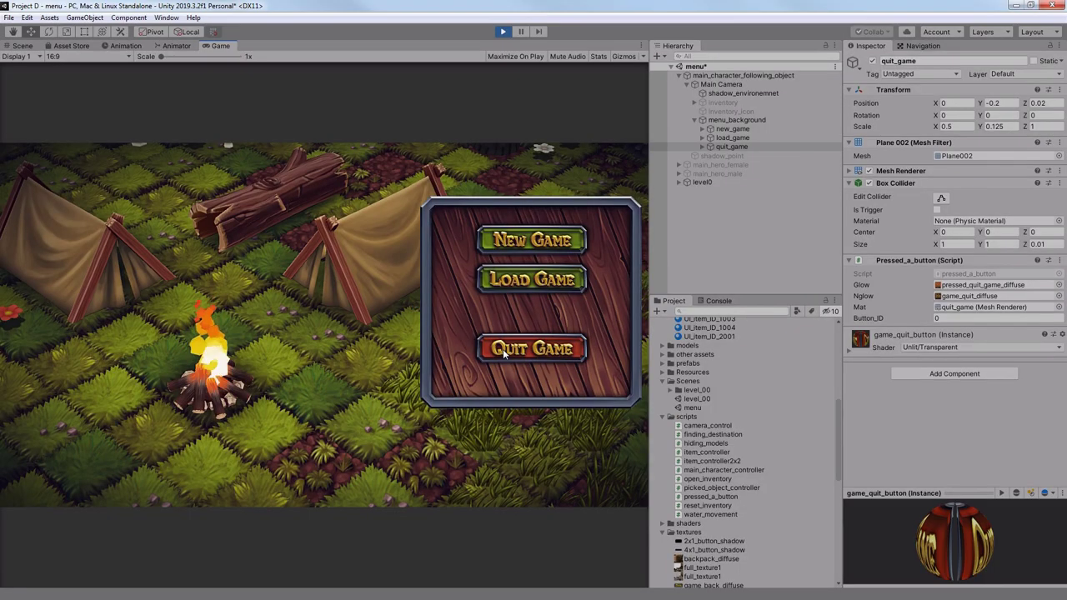
Test the New Game button in Unity's running menu scene with the updated button script
{"action": "left_click", "coordinate": [499, 241]}
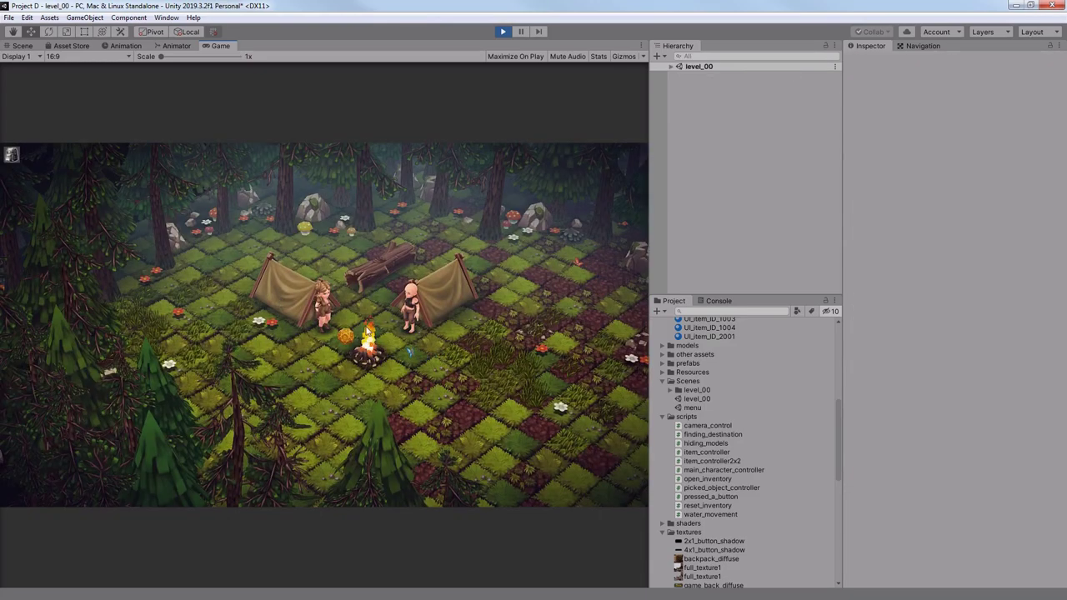
Test walking the heroine around the campfire in the running level_00, both without and with the inventory open, and then close the inventory
{"action": "left_click", "coordinate": [413, 344]}
{"action": "left_click", "coordinate": [394, 353]}
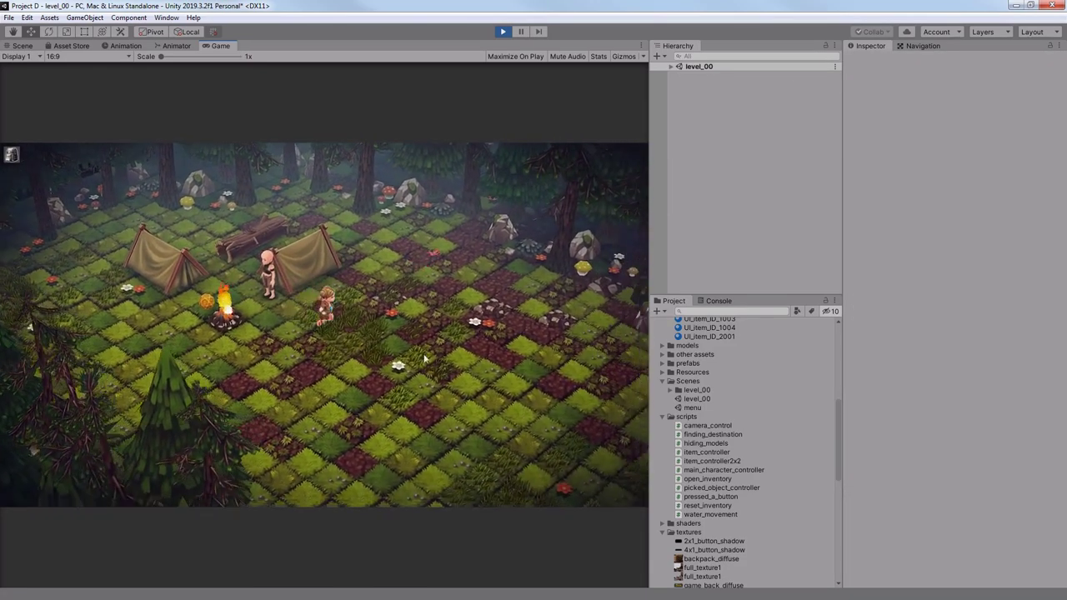
{"action": "left_click", "coordinate": [12, 155]}
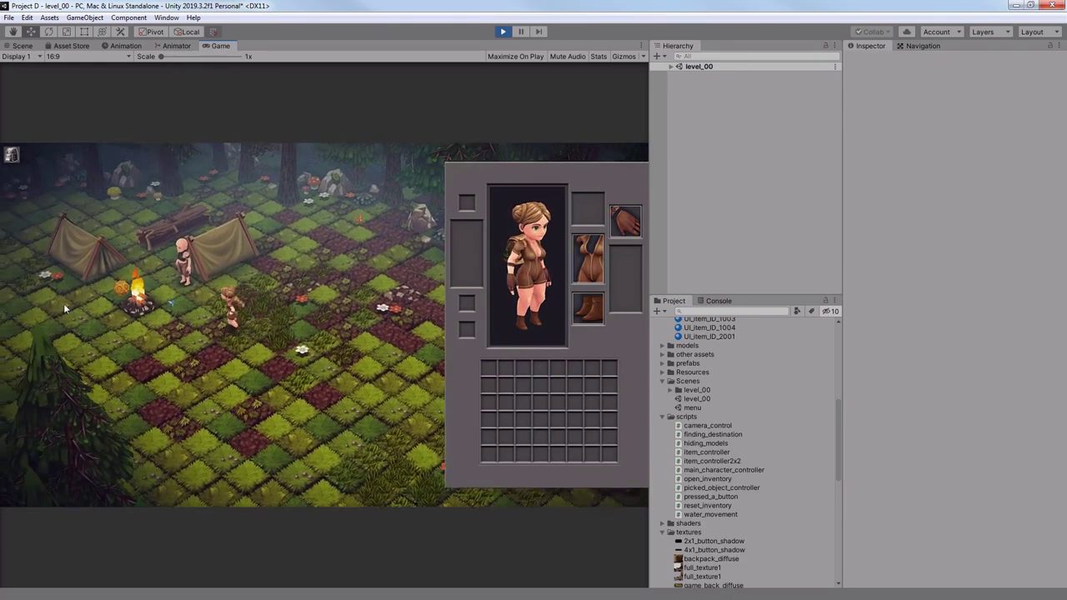
{"action": "left_click", "coordinate": [63, 303]}
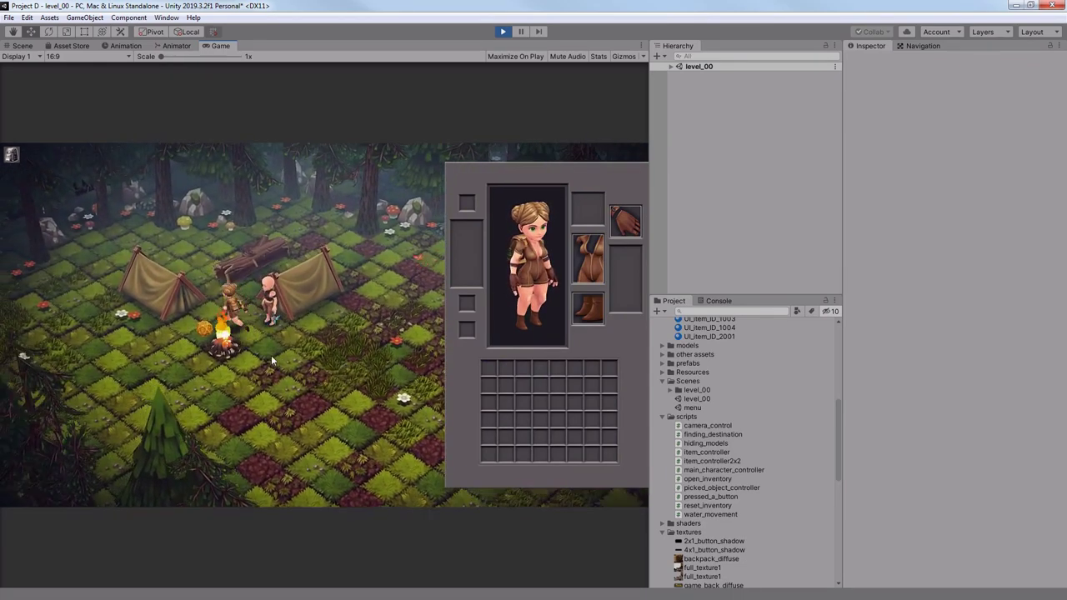
{"action": "left_click", "coordinate": [287, 330]}
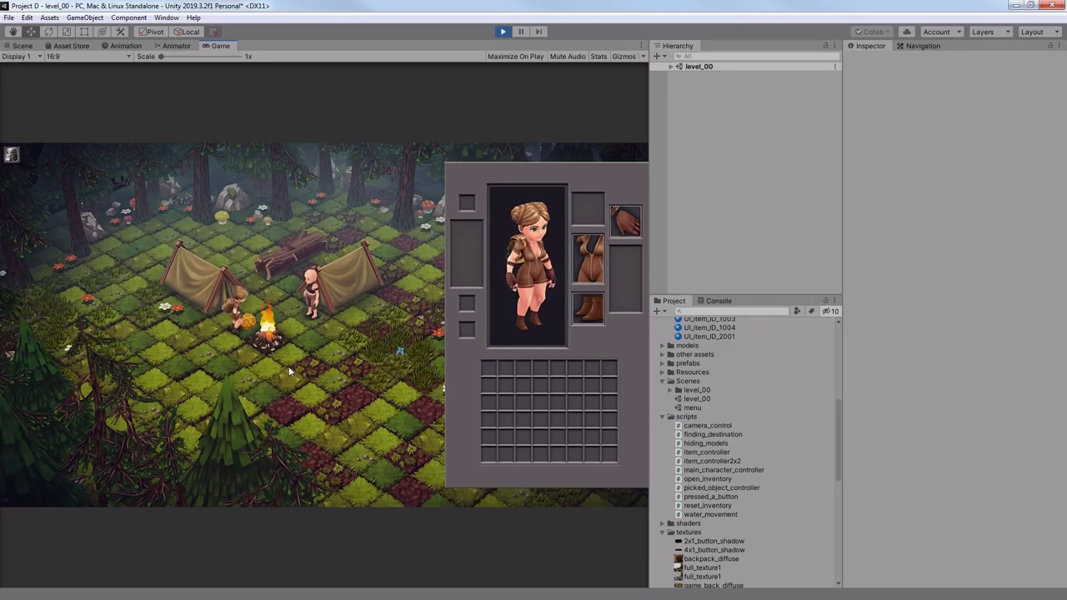
{"action": "left_click", "coordinate": [12, 155]}
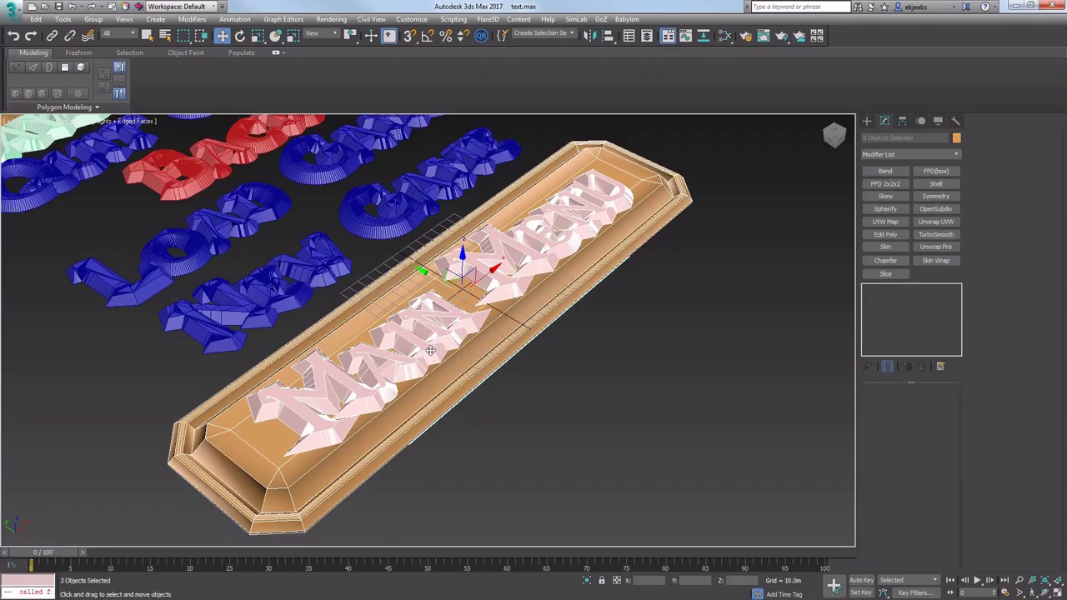
Inspect the Main Menu button model, select the full Ambient Occlusion layer in Photoshop's main_menu.psd, and switch to the button artwork document
{"action": "middle_click_drag", "start_coordinate": [247, 267], "coordinate": [311, 307], "text": "alt"}
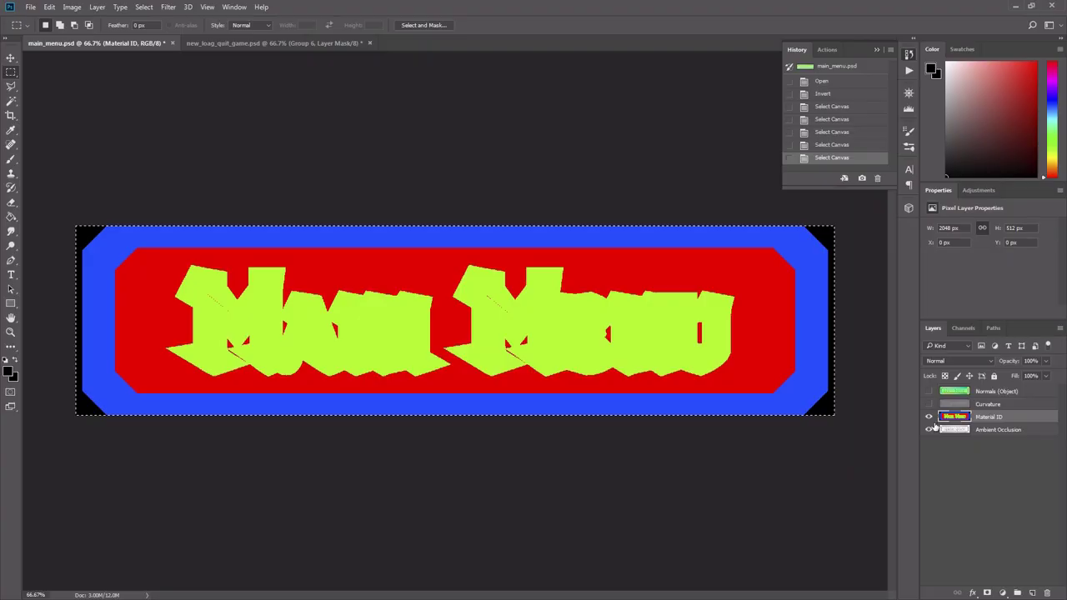
{"action": "left_click", "coordinate": [929, 417]}
{"action": "left_click", "coordinate": [951, 429]}
{"action": "key", "text": "ctrl+a"}
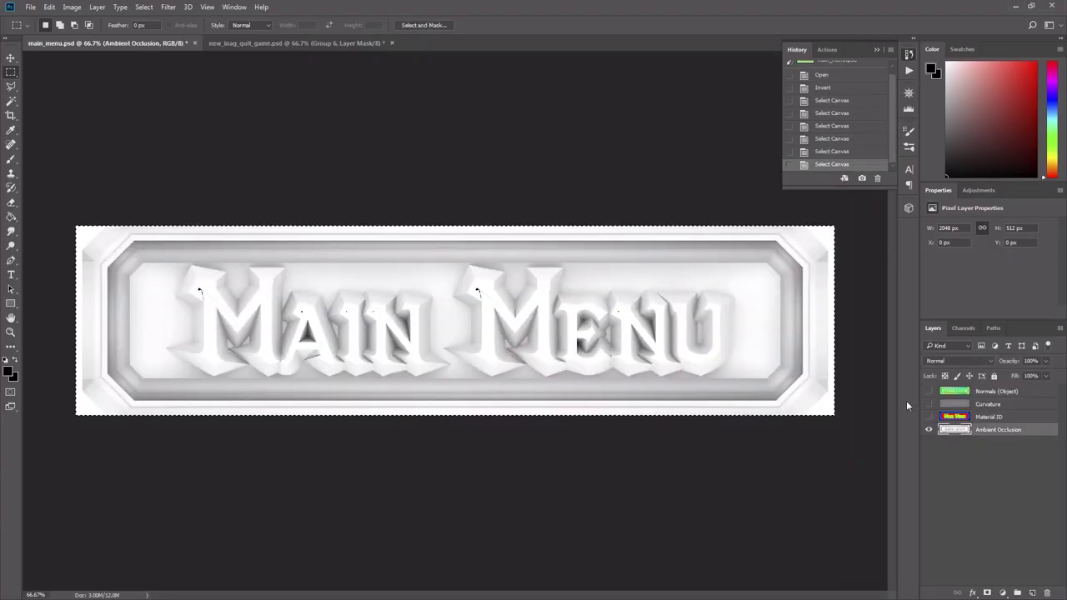
{"action": "left_click", "coordinate": [296, 43]}
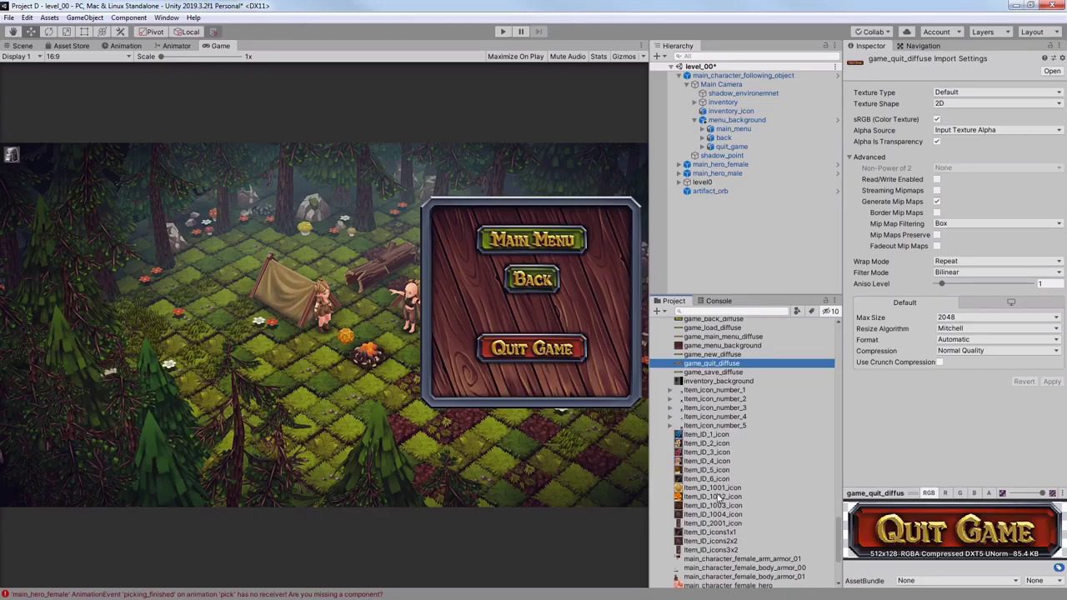
Switch to Unity and select the main_character_female_transparent texture in the project's textures
{"action": "scroll", "coordinate": [719, 483], "scroll_direction": "down", "scroll_amount": 3}
{"action": "left_click", "coordinate": [711, 486]}
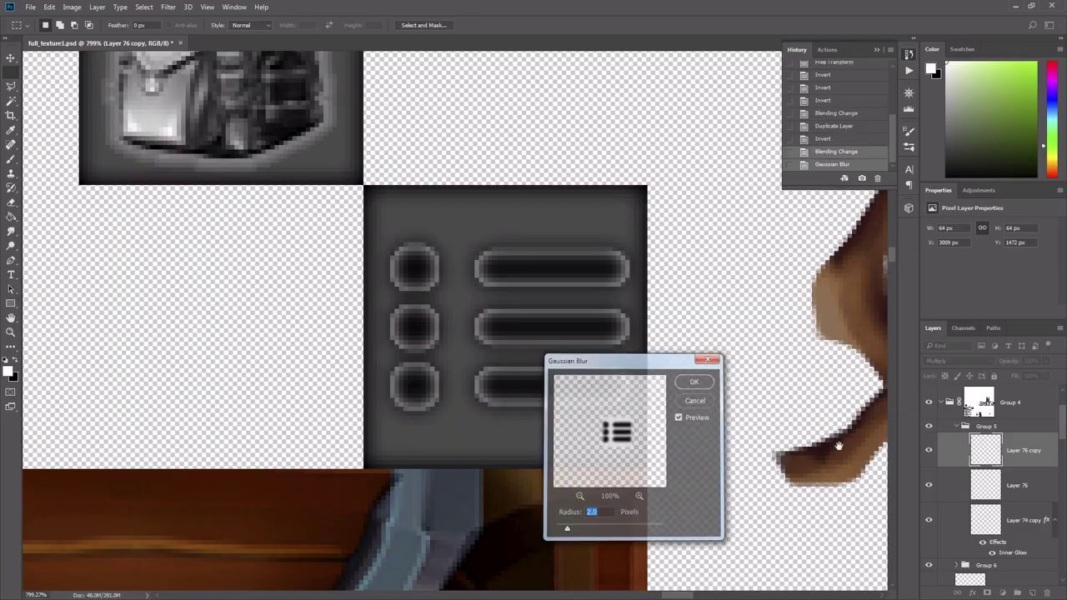
In Photoshop's full_texture1.psd, apply Gaussian Blur to the settings icon's Layer 76 copy and set the layer opacity to 70%
{"action": "key", "text": "Return"}
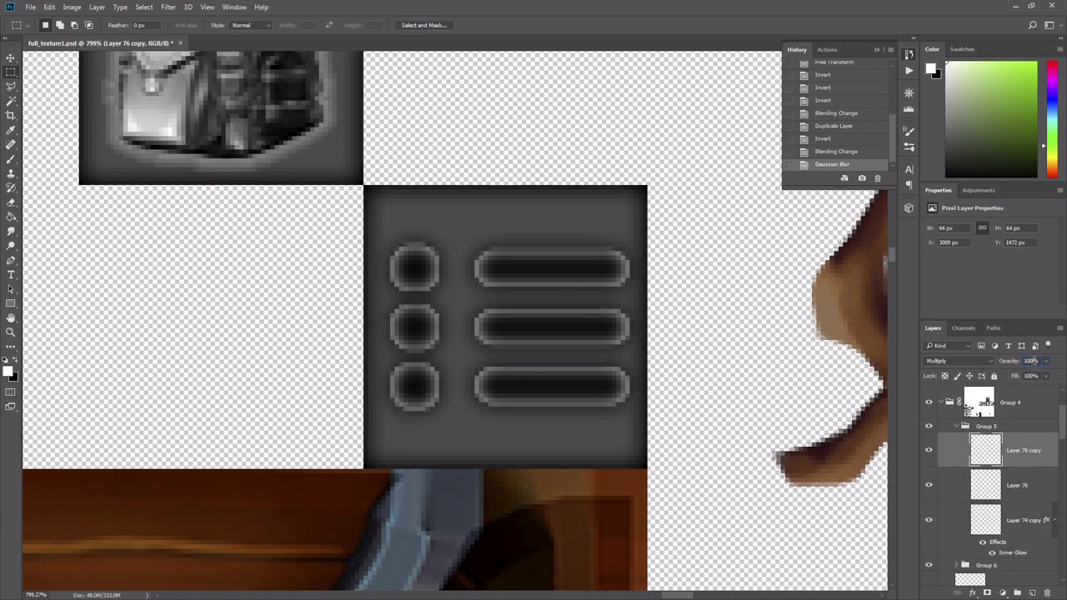
{"action": "type", "text": "70"}
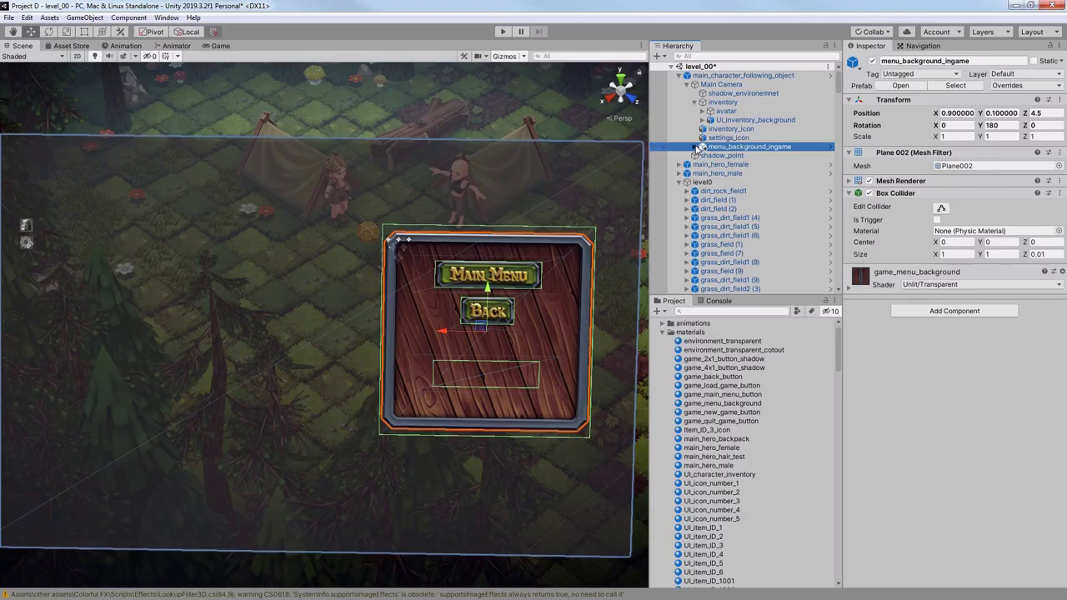
In Unity, add a Box Collider to menu_backgroun_grey under menu_background_ingame and set its Z size to 1
{"action": "left_click", "coordinate": [695, 146]}
{"action": "left_click", "coordinate": [751, 182]}
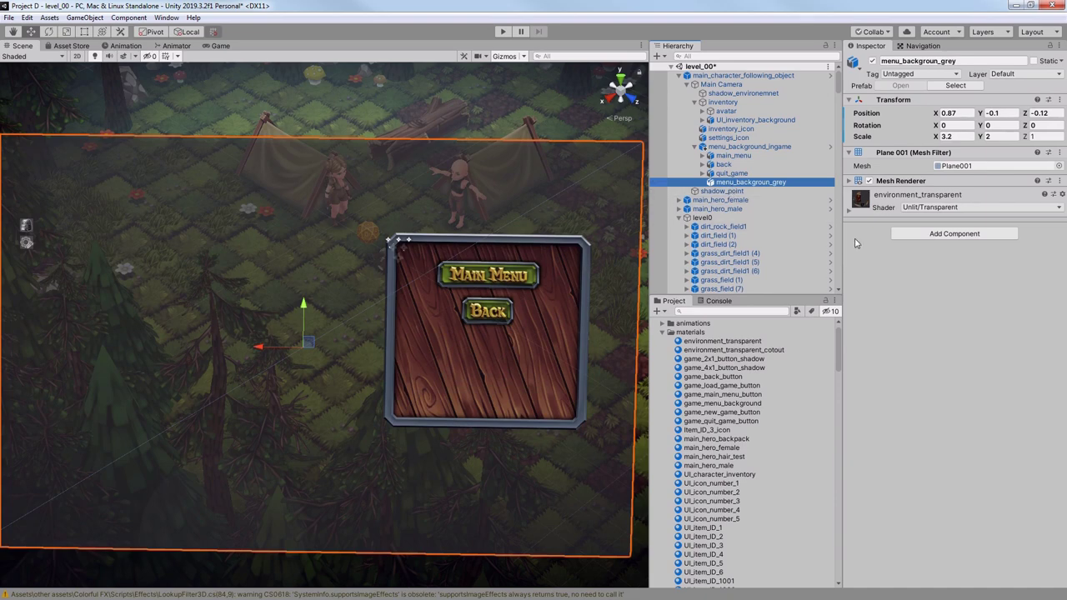
{"action": "left_click", "coordinate": [919, 235]}
{"action": "type", "text": "collider"}
{"action": "left_click", "coordinate": [916, 274]}
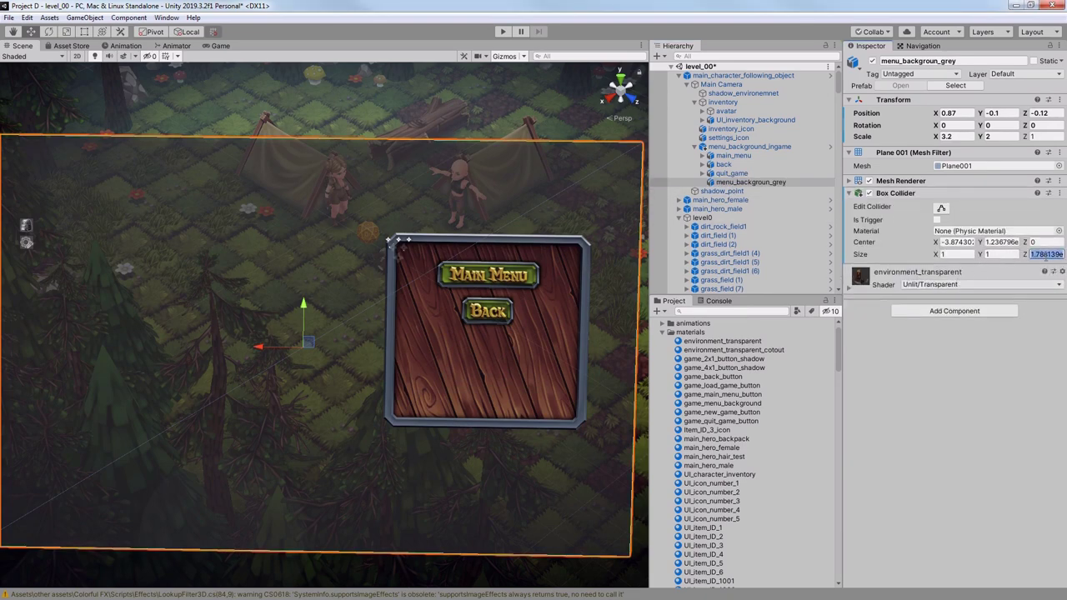
{"action": "type", "text": "1"}
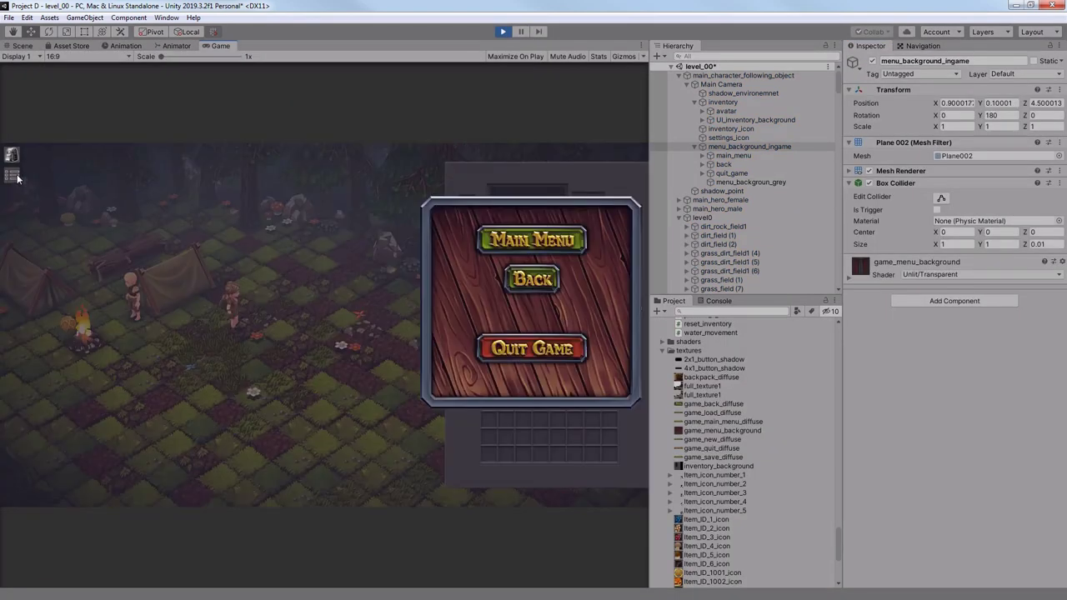
Test the Back and Main Menu buttons of the in-game menu, reopening the menu between them, and start the level from the menu scene
{"action": "left_click", "coordinate": [538, 281]}
{"action": "key", "text": "Escape"}
{"action": "left_click", "coordinate": [511, 246]}
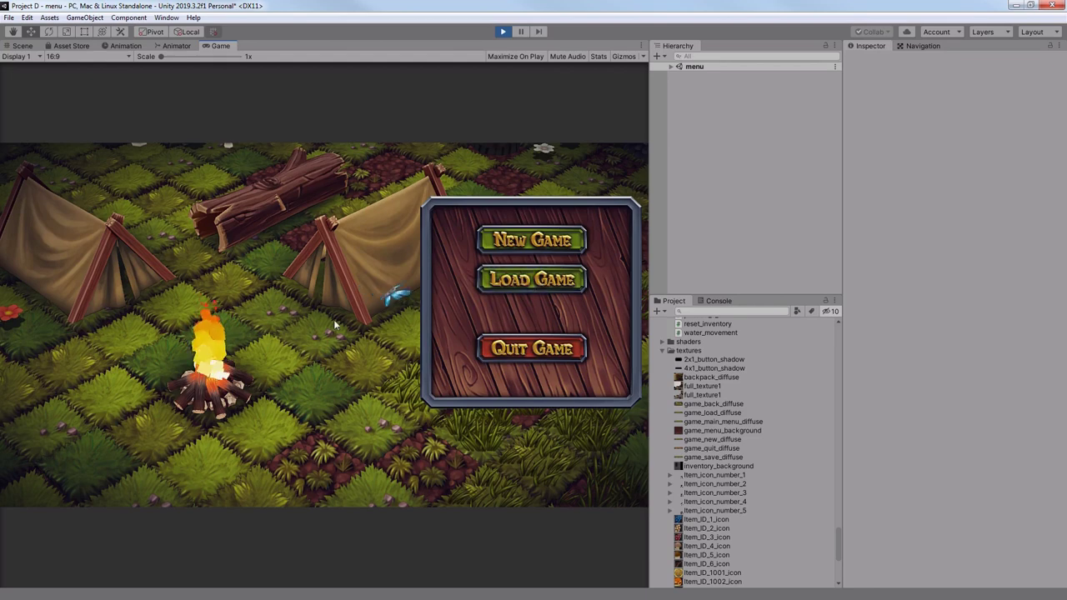
{"action": "key", "text": "Return"}
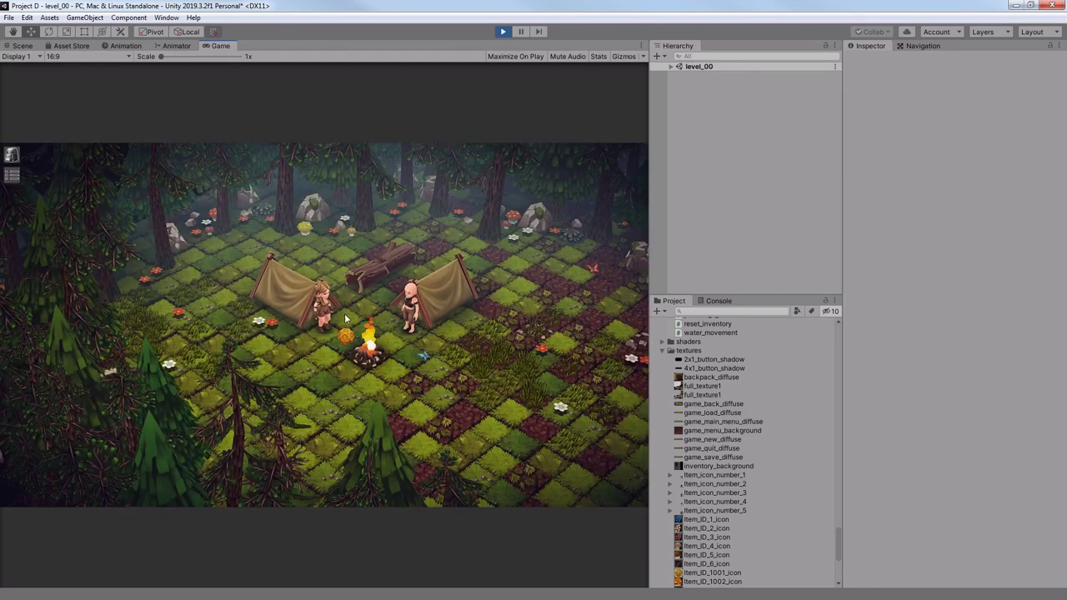
Test picking up the orb with the inventory open, return to the main menu, reload the level and pick up the orb again
{"action": "left_click", "coordinate": [13, 156]}
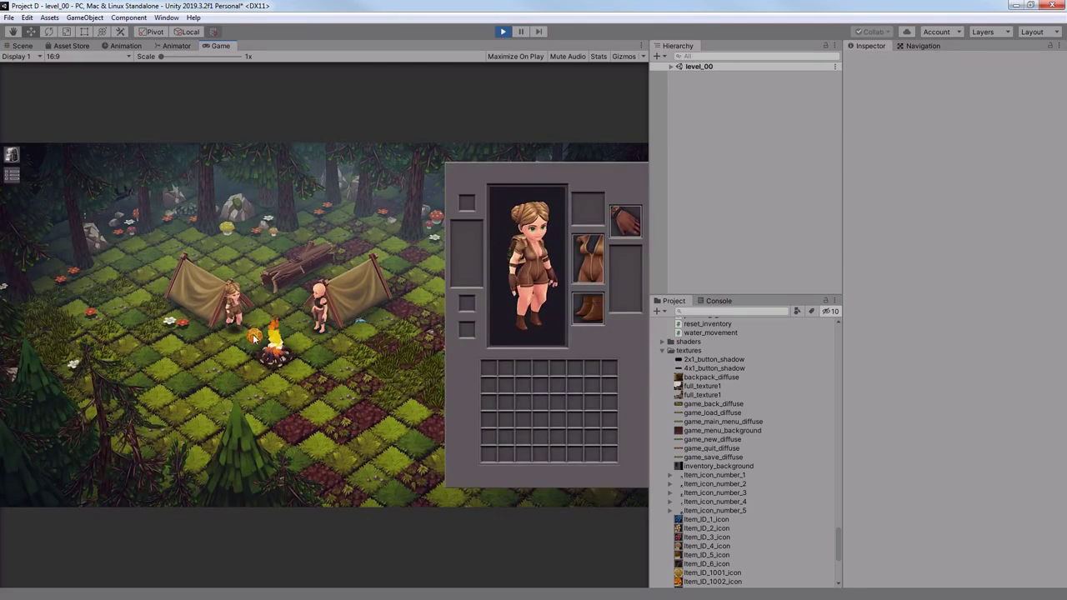
{"action": "left_click", "coordinate": [12, 175]}
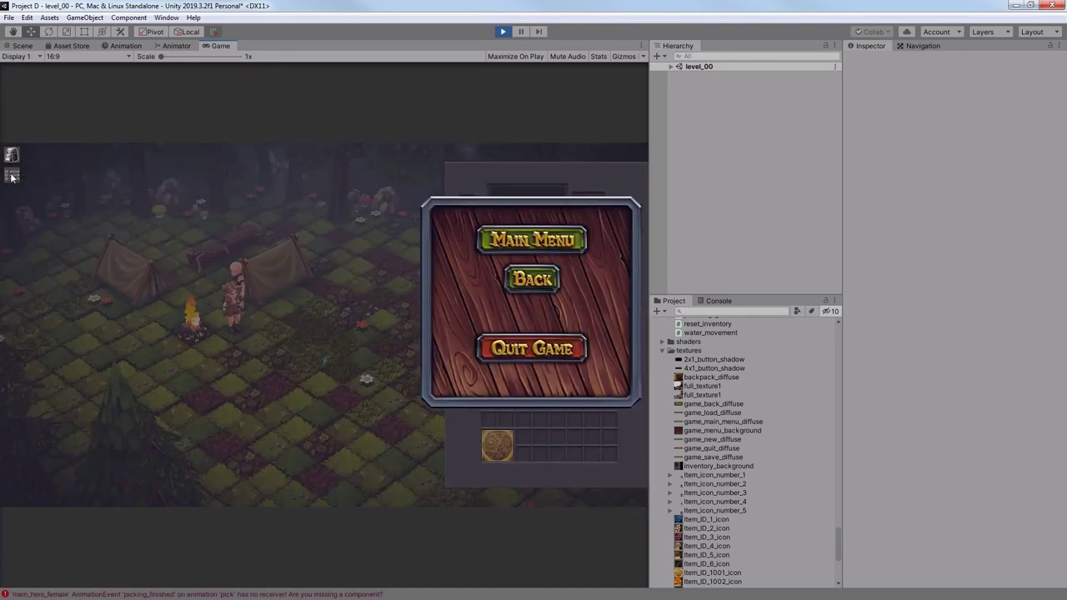
{"action": "left_click", "coordinate": [531, 243]}
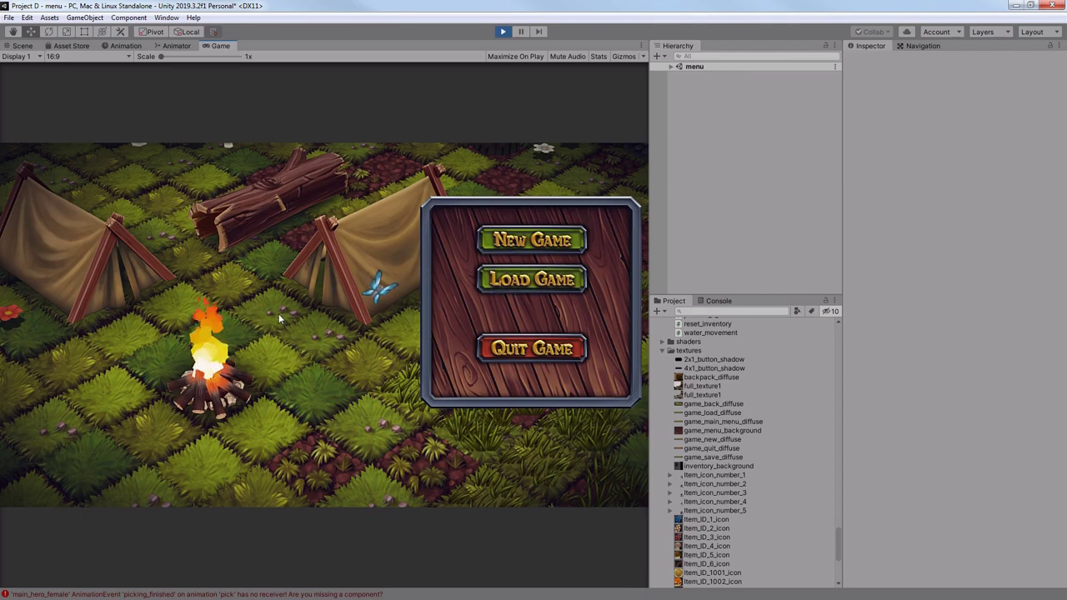
{"action": "left_click", "coordinate": [14, 164]}
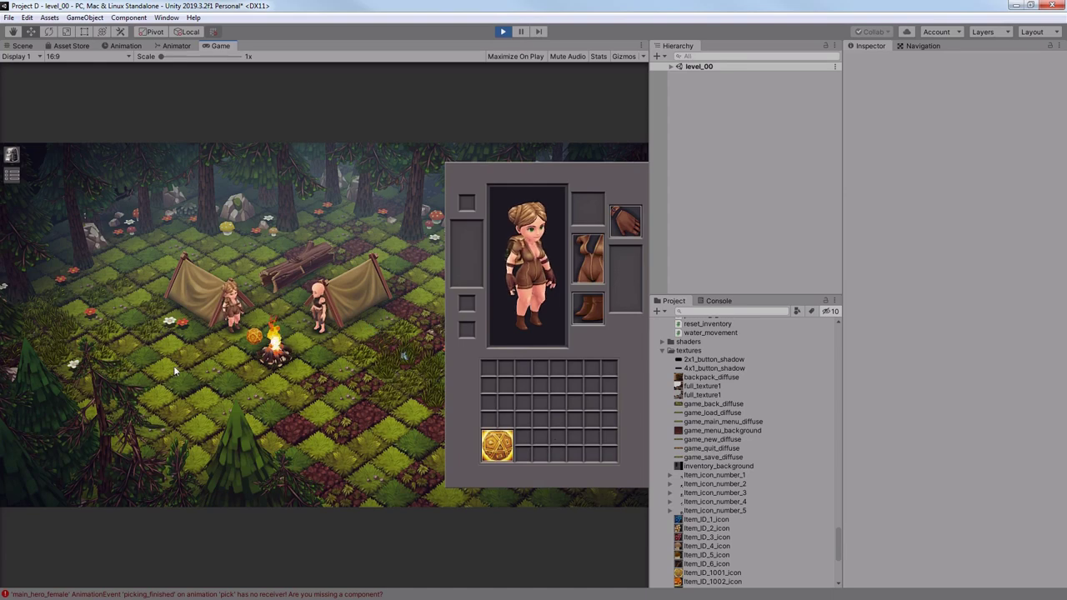
{"action": "left_click", "coordinate": [248, 342]}
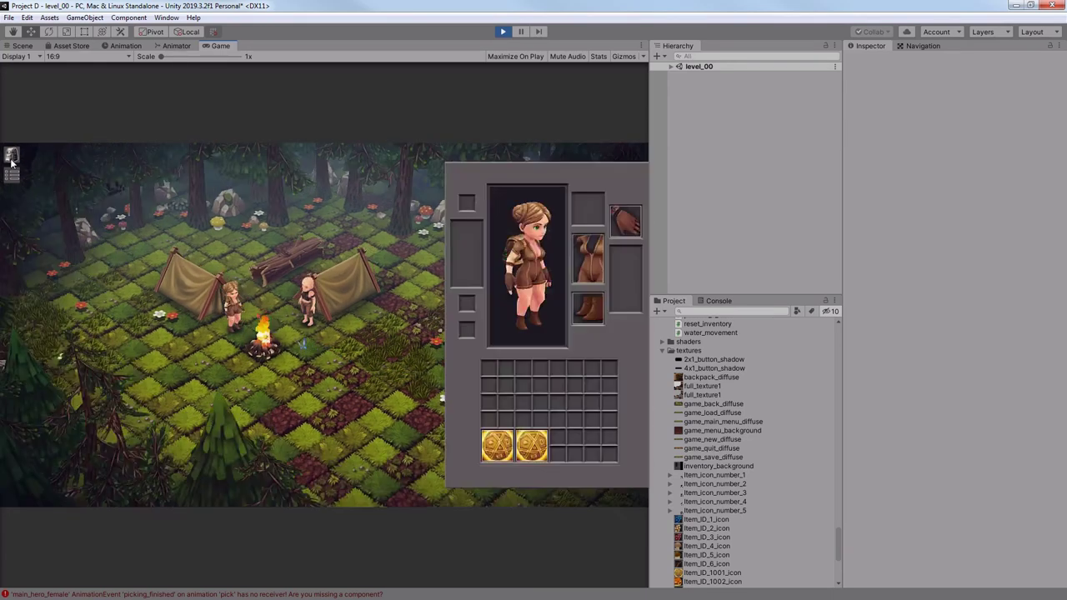
Hide the inventory, then test opening and closing the in-game menu with the settings icon, the Back button and the keyboard toggle
{"action": "left_click", "coordinate": [11, 159]}
{"action": "left_click", "coordinate": [7, 180]}
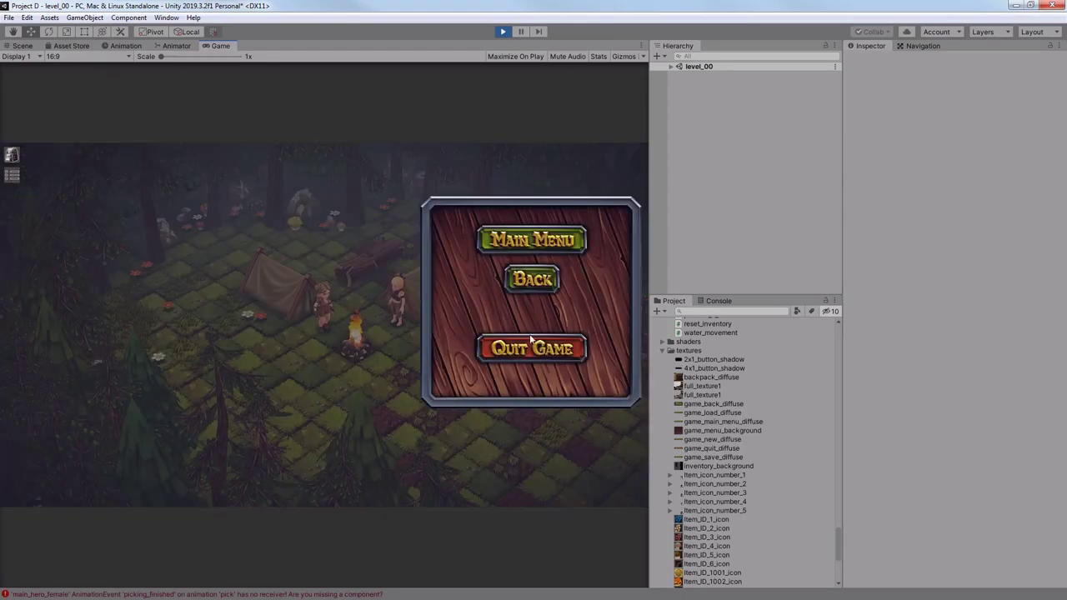
{"action": "left_click", "coordinate": [531, 280]}
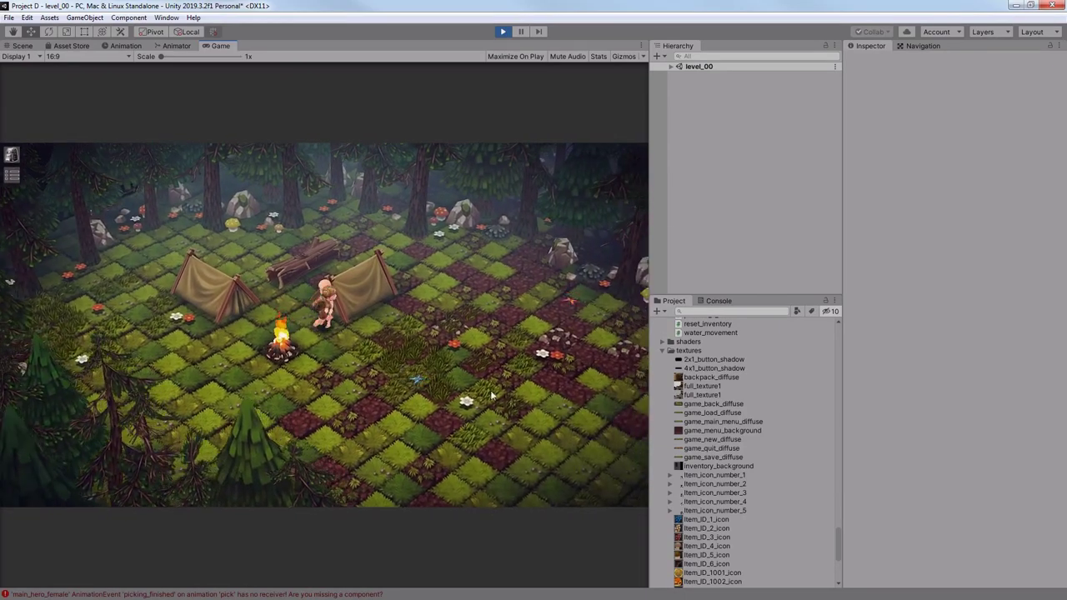
{"action": "left_click", "coordinate": [12, 175]}
{"action": "key", "text": "Escape"}
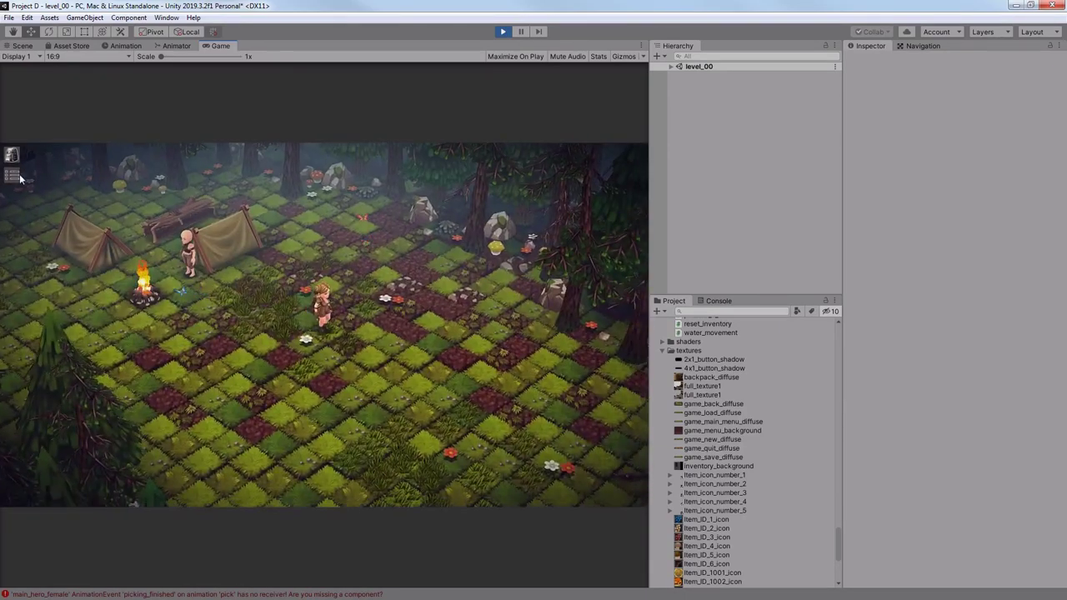
{"action": "key", "text": "Escape"}
{"action": "key", "text": "Escape"}
{"action": "key", "text": "Escape"}
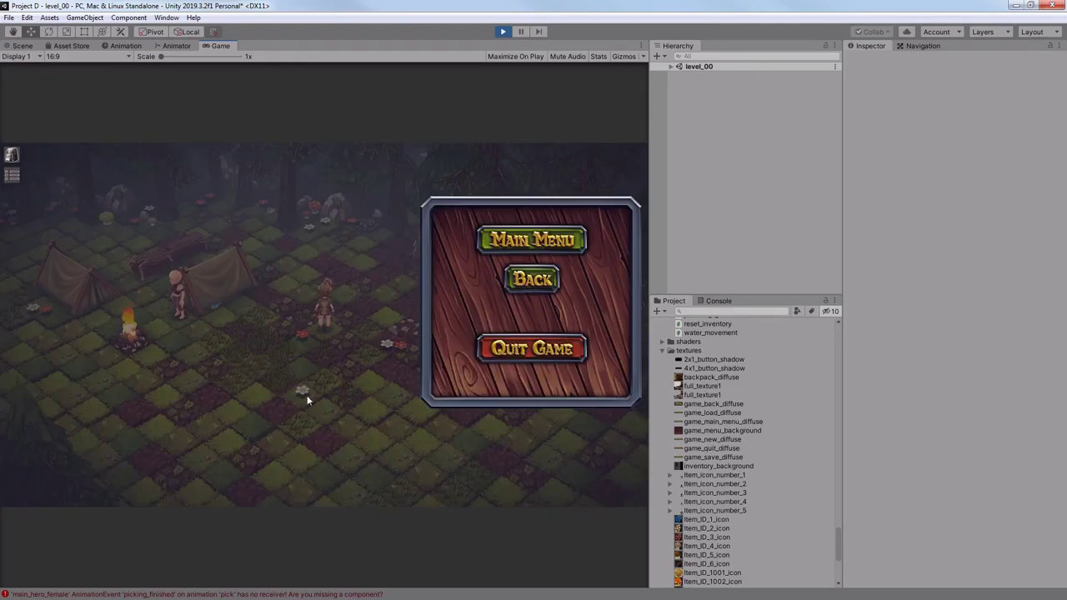